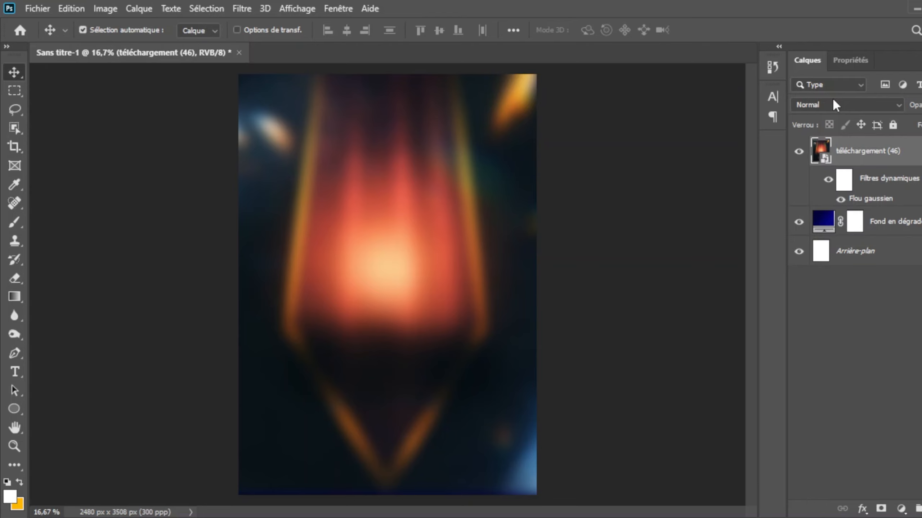
Step: Set the blurred téléchargement (46) layer's blend mode to Superposition and lower its opacity so the glow softens
left_click(898, 104)
left_click(829, 219)
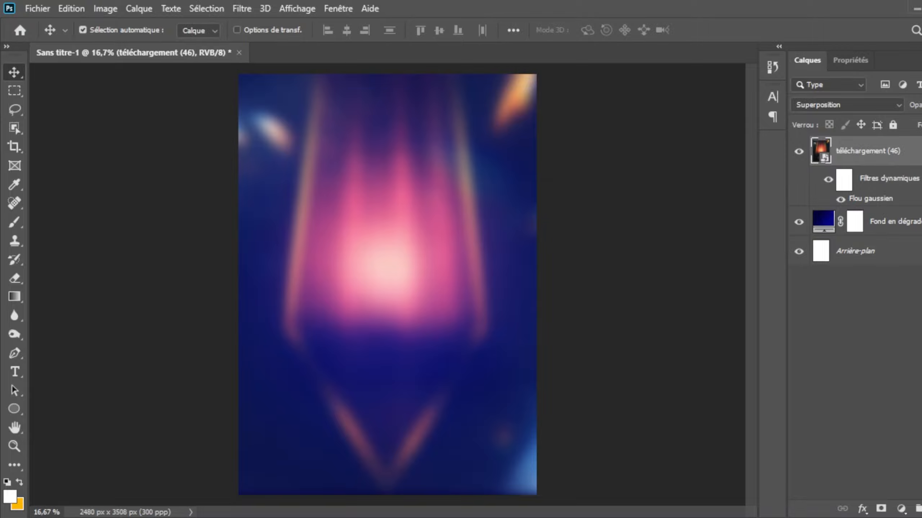
left_click_drag(921, 127, 921, 129)
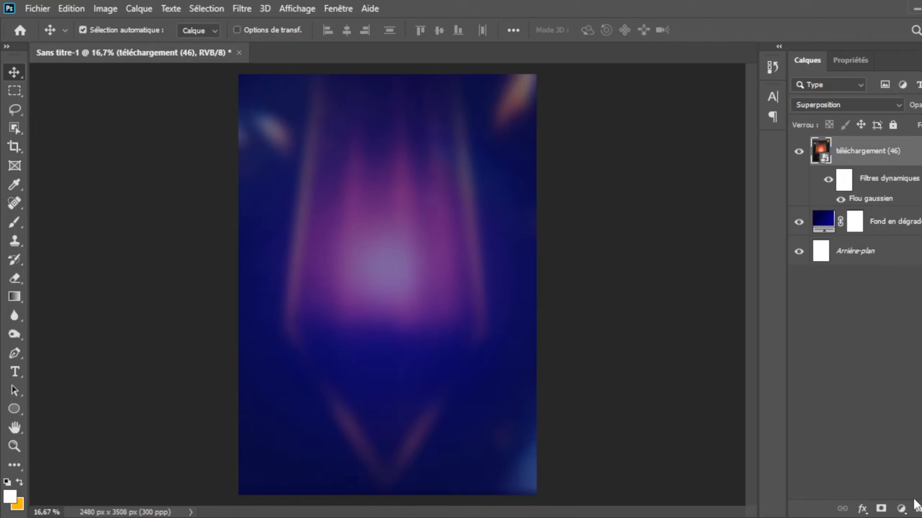
Step: Add a Niveaux adjustment layer above the blurred image and adjust its levels to darken the background
key("ctrl+shift+alt+n")
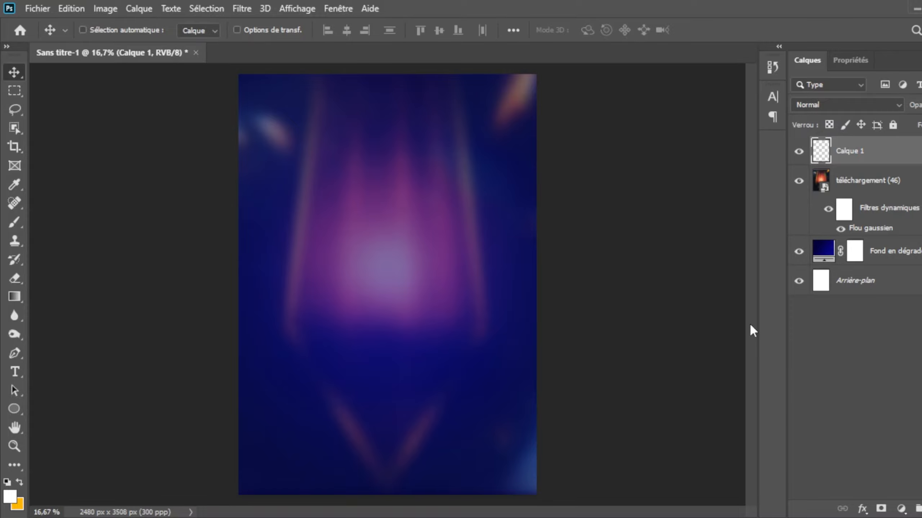
key("ctrl+z")
left_click(843, 300)
left_click_drag(891, 213, 905, 213)
left_click(806, 60)
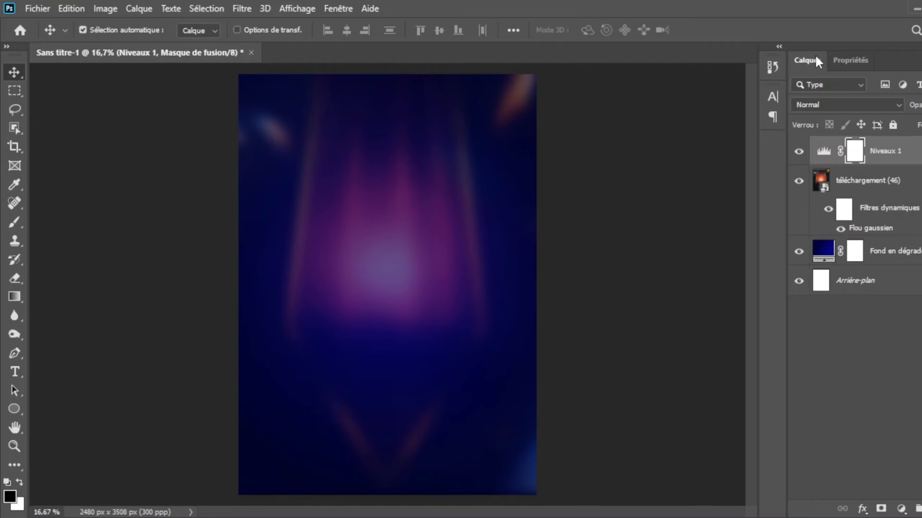
Step: Paint one soft white 900 px brush dab over the central glow on a new layer blended as Lumière tamisée
key("ctrl+shift+alt+n")
key("b")
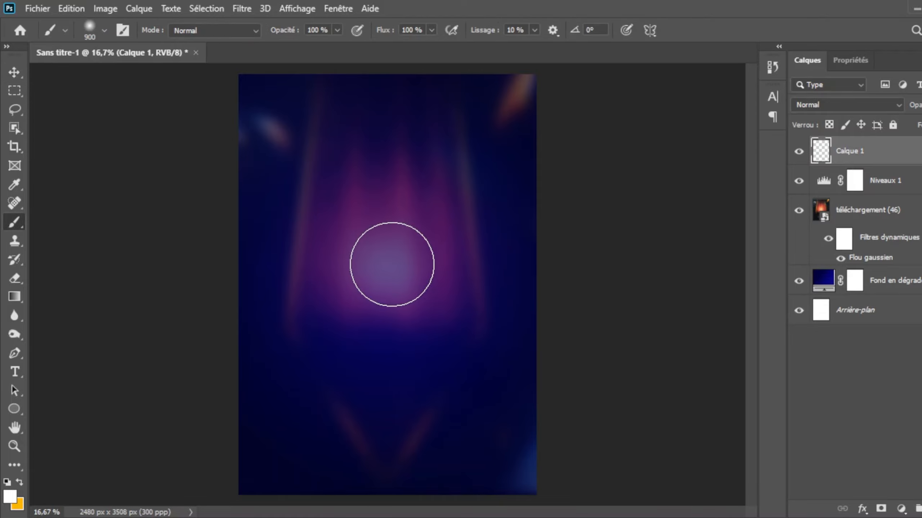
left_click(381, 267)
key("v")
key("shift+alt+o")
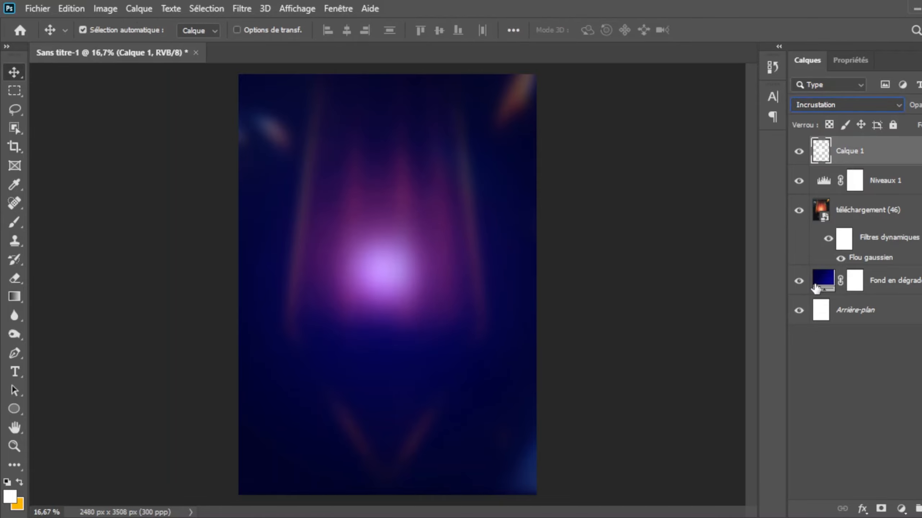
left_click(846, 105)
left_click(824, 291)
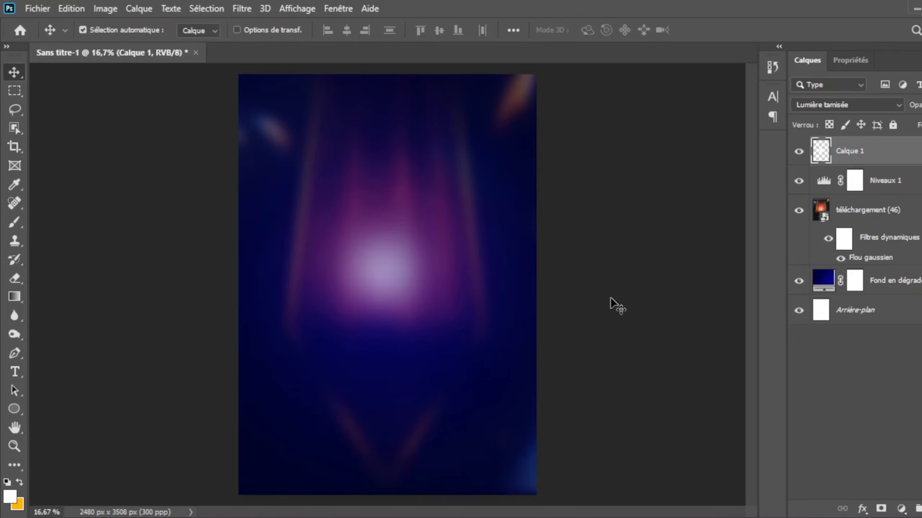
Step: Enlarge the white light spot to about 195% and centre it over the background glow
key("ctrl+t")
left_click_drag(469, 359, 564, 453)
left_click_drag(452, 323, 398, 242)
left_click_drag(508, 371, 581, 444)
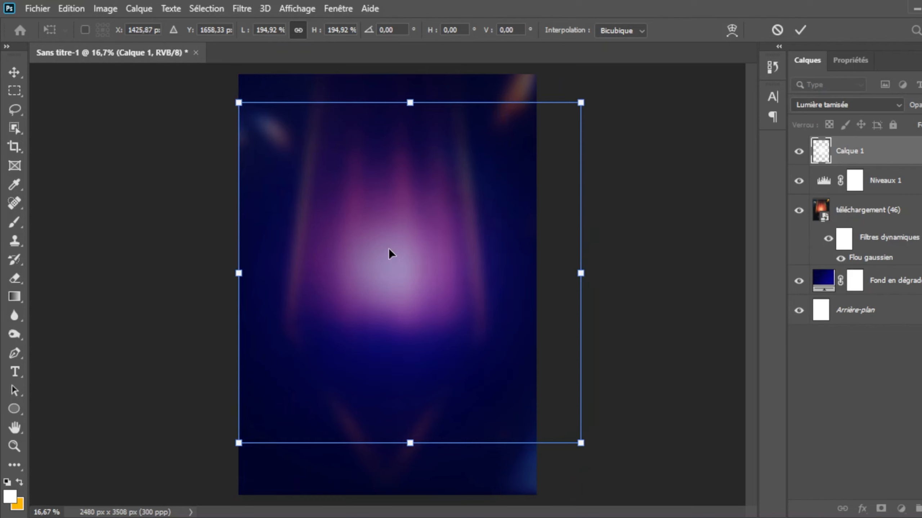
left_click_drag(388, 249, 372, 251)
key("Return")
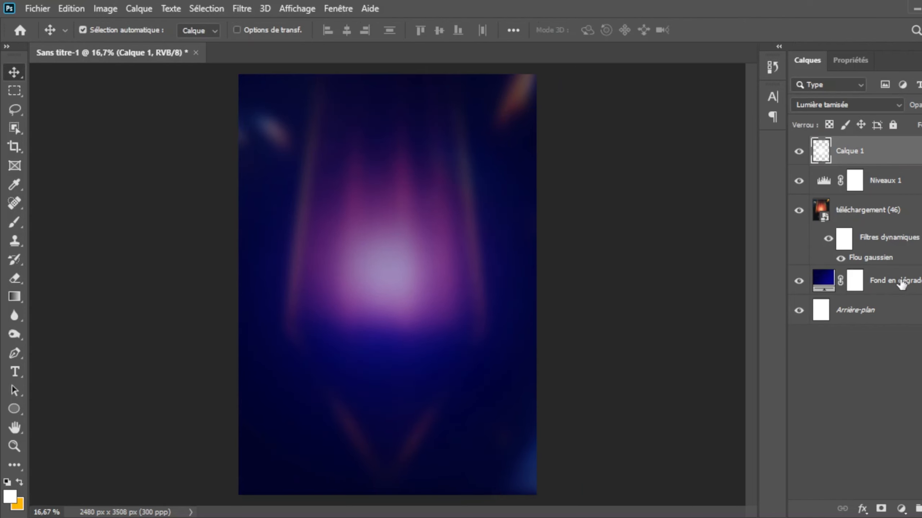
Step: Group all layers above Arrière-plan and name the group BG
left_click(901, 285, "shift")
key("ctrl+g")
double_click(851, 145)
type("b")
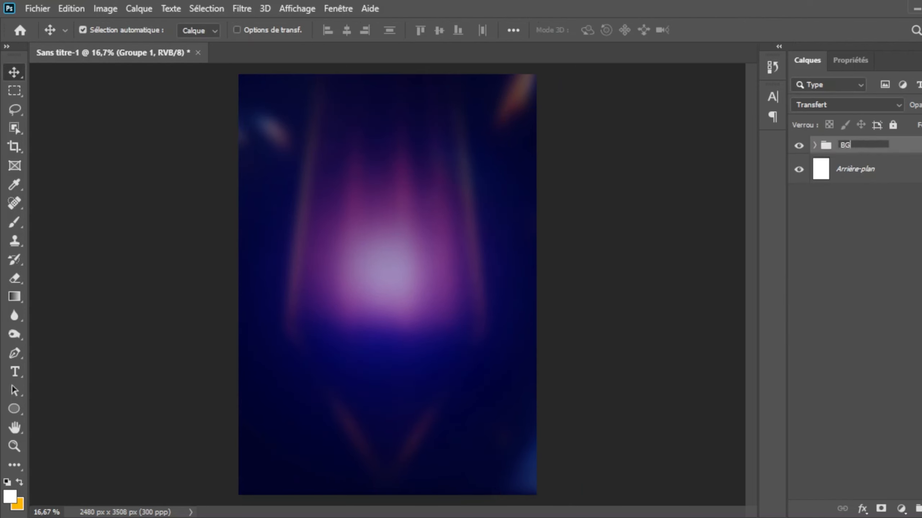
key("Return")
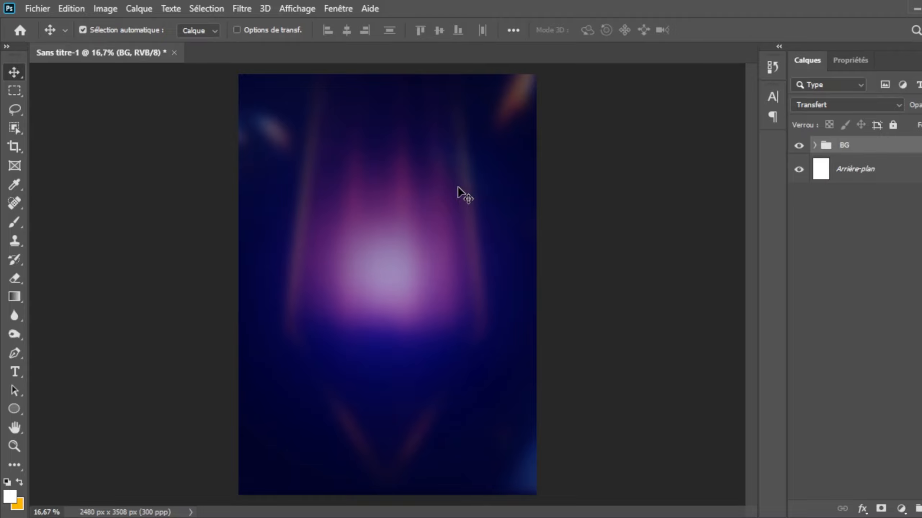
Step: Add the text "Group Emmanuel Shammah" in white Poppins Medium at 16 pt
key("t")
left_click(363, 173)
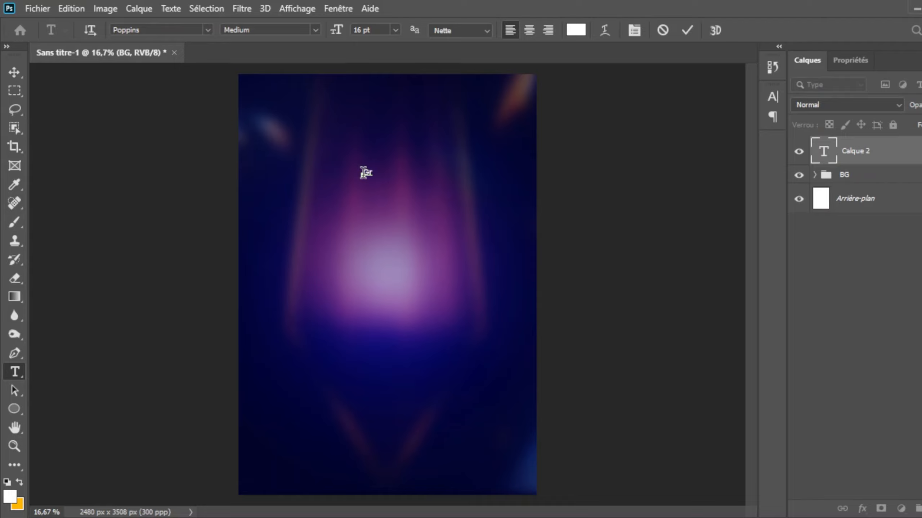
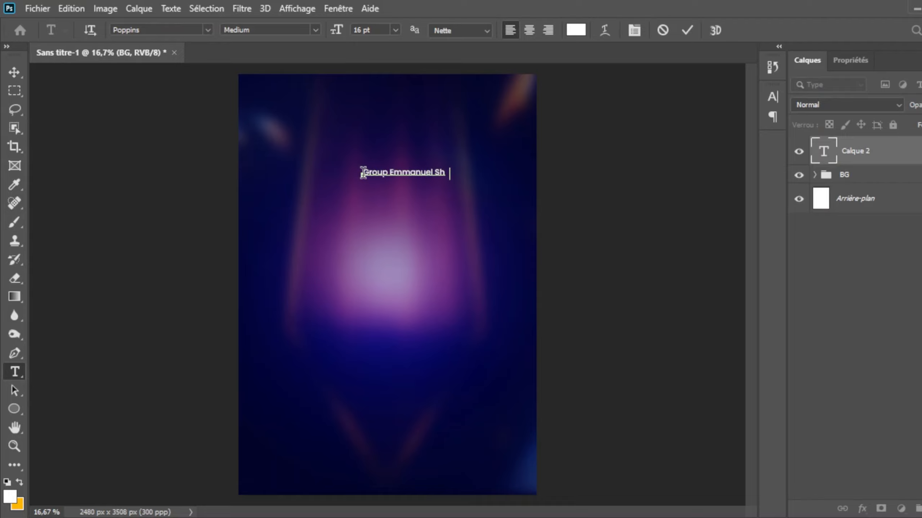
key("ctrl+Return")
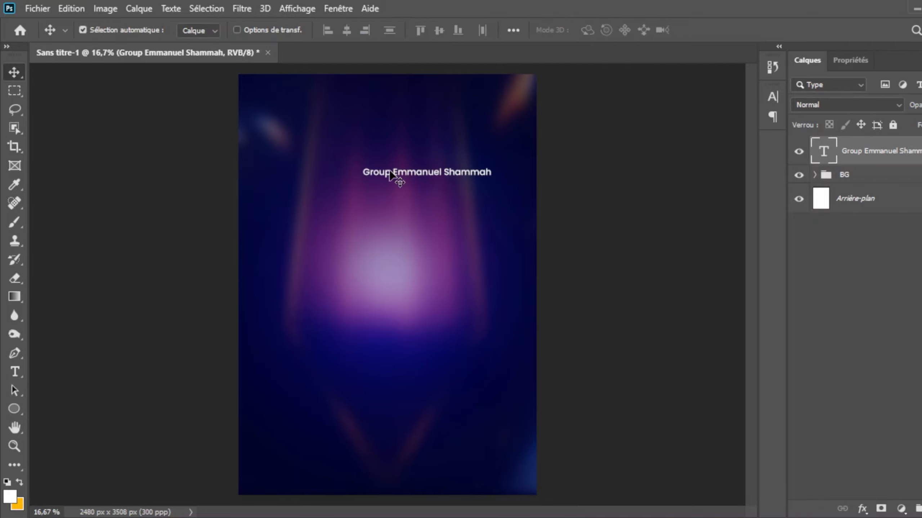
Step: Move the group name text near the poster's upper edge and centre it horizontally on the canvas
left_click_drag(390, 175, 352, 99)
key("ctrl+a")
left_click(348, 28)
key("ctrl+d")
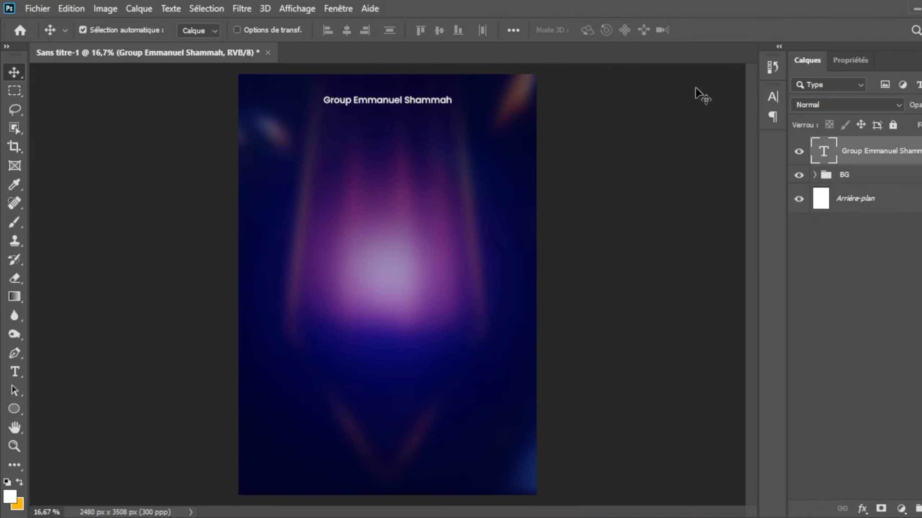
Step: Set the group name text to 20 pt and recentre it horizontally on the canvas
key("Return")
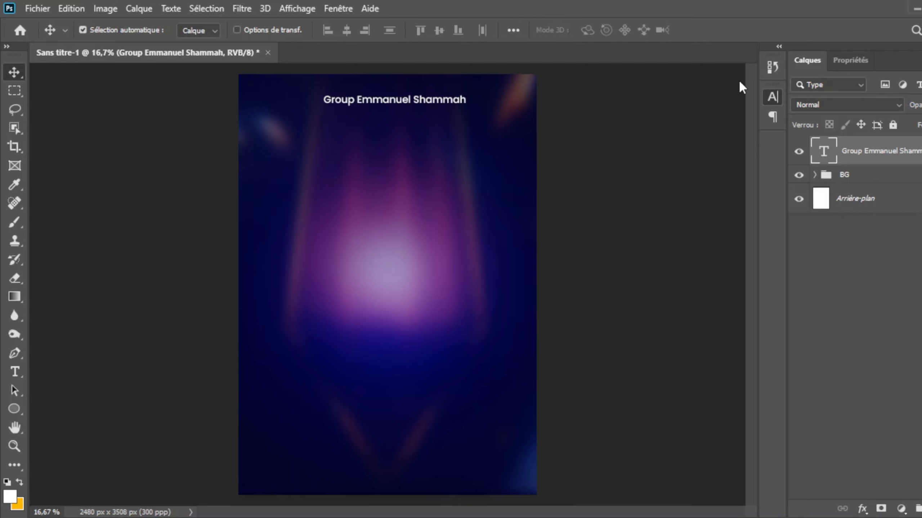
left_click(733, 89)
key("ctrl+a")
left_click(346, 28)
key("ctrl+d")
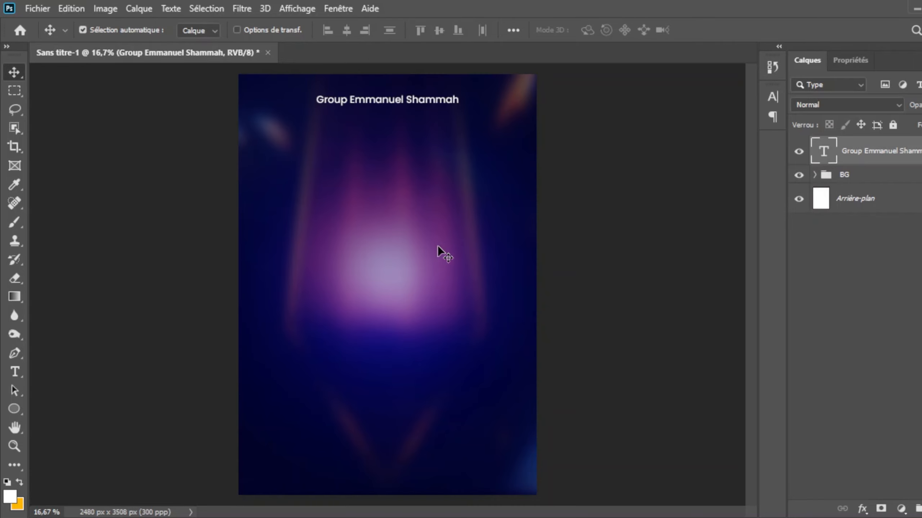
Step: Add the text "Présente" in Poppins Medium at 20 pt below the group name
key("t")
left_click(378, 162)
key("BackSpace")
type("Présente")
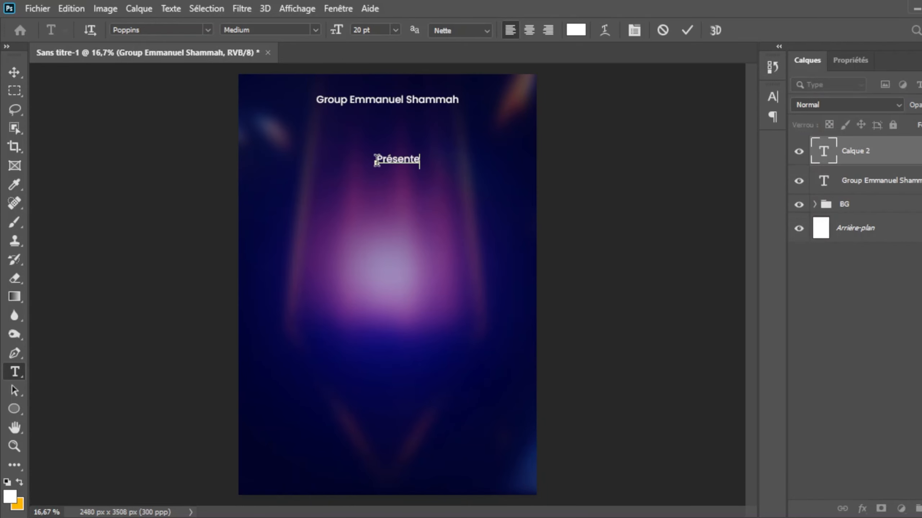
left_click(691, 24)
Step: Centre "Présente" horizontally on the canvas and raise it to sit just under the group name
key("v")
key("shift+Up")
key("shift+Up")
key("shift+Up")
key("shift+Up")
key("shift+Up")
key("shift+Up")
key("shift+Up")
key("shift+Up")
key("shift+Up")
key("shift+Up")
key("shift+Up")
key("shift+Up")
key("shift+Up")
key("shift+Up")
key("shift+Up")
key("shift+Up")
key("shift+Up")
key("shift+Up")
key("shift+Up")
key("shift+Up")
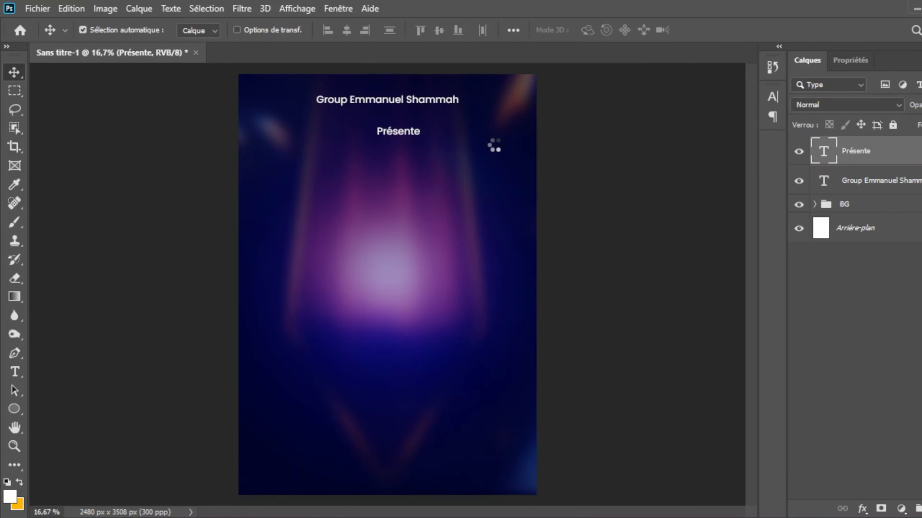
key("ctrl+a")
left_click(346, 30)
key("ctrl+d")
key("shift+Up")
key("shift+Up")
key("shift+Up")
key("shift+Up")
key("shift+Up")
key("shift+Up")
key("shift+Up")
key("shift+Up")
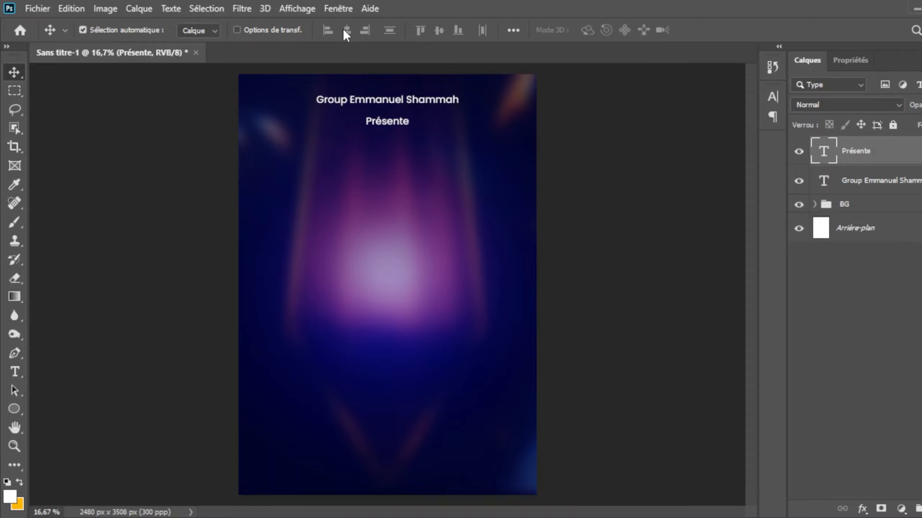
Step: Add the text "Lisekwa" in Poppins Medium at 20 pt over the central glow
key("t")
left_click(378, 262)
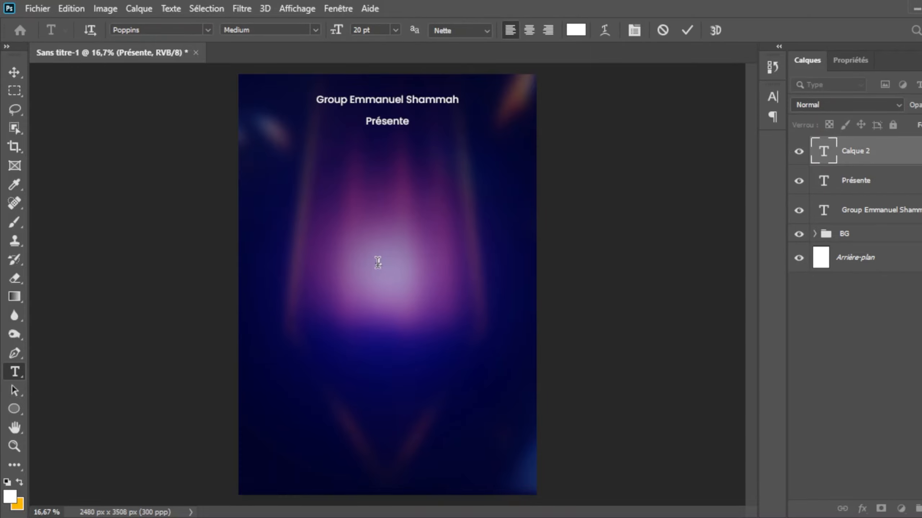
left_click(686, 30)
key("v")
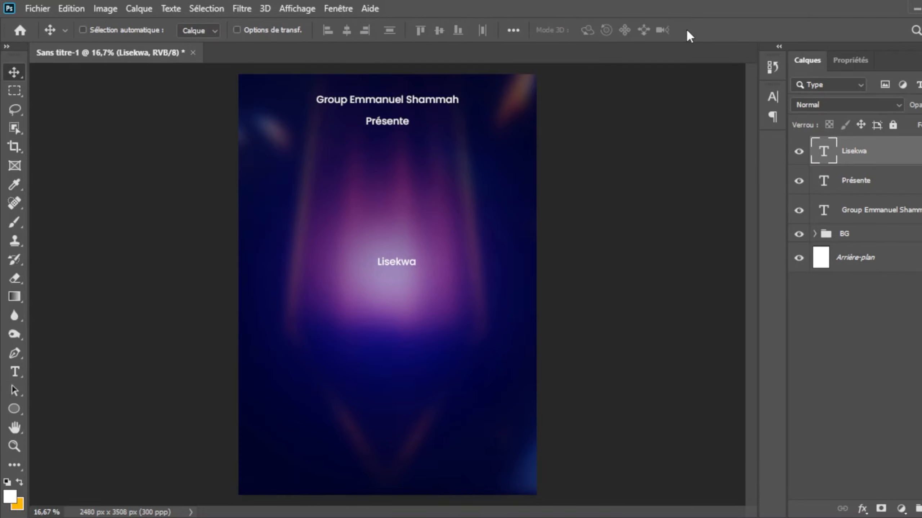
Step: Scale "Lisekwa" up to about 95.5 pt and place it as a large title beneath "Présente"
key("ctrl+t")
left_click_drag(420, 272, 510, 337)
key("ctrl+z")
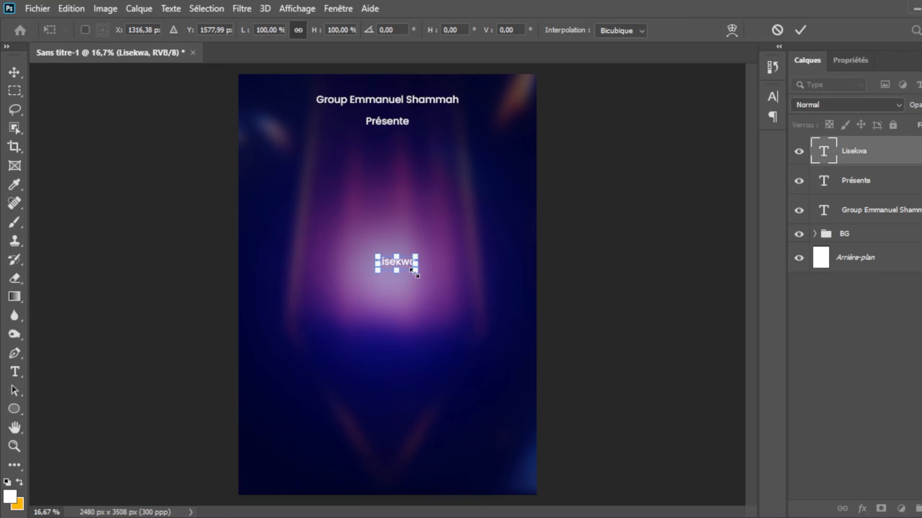
left_click_drag(414, 273, 557, 324)
left_click_drag(470, 291, 393, 183)
key("Return")
Step: Add the text "Worship" in Poppins Medium at 20 pt in the lower part of the glow
key("t")
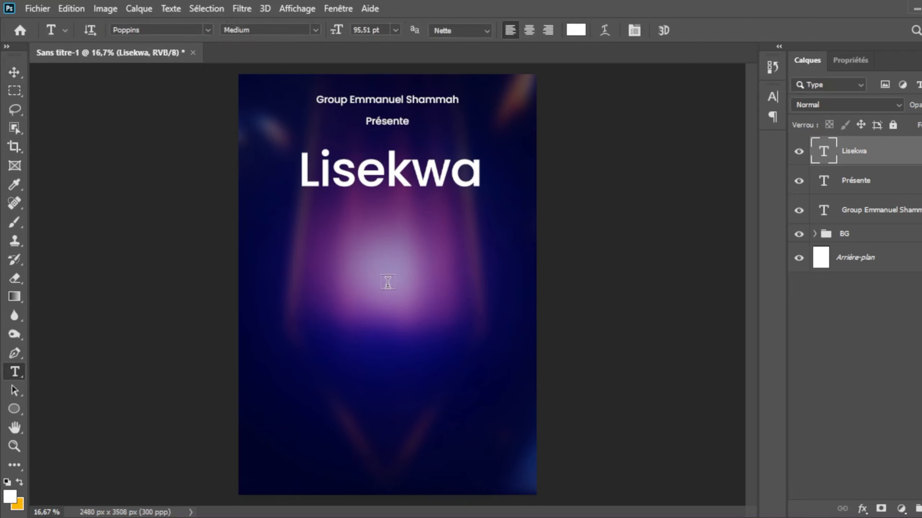
left_click(348, 321)
key("BackSpace")
type("W")
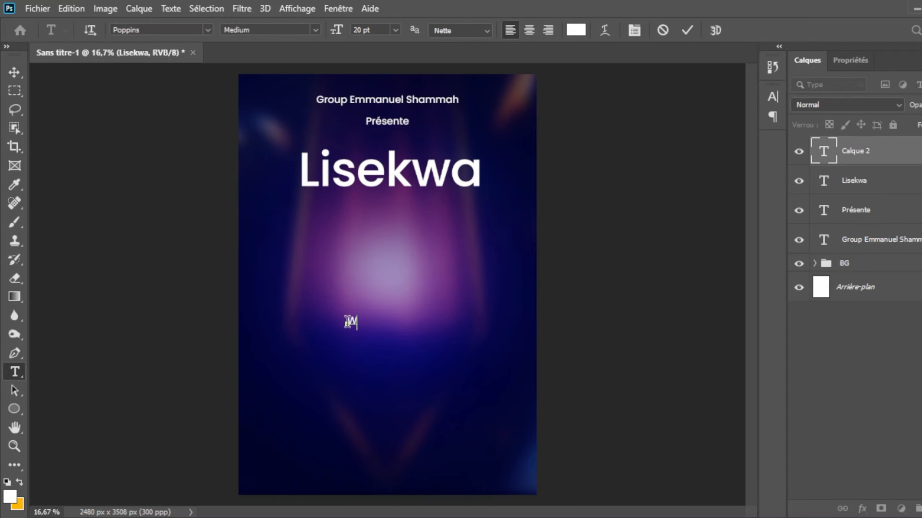
type("ors")
left_click(687, 30)
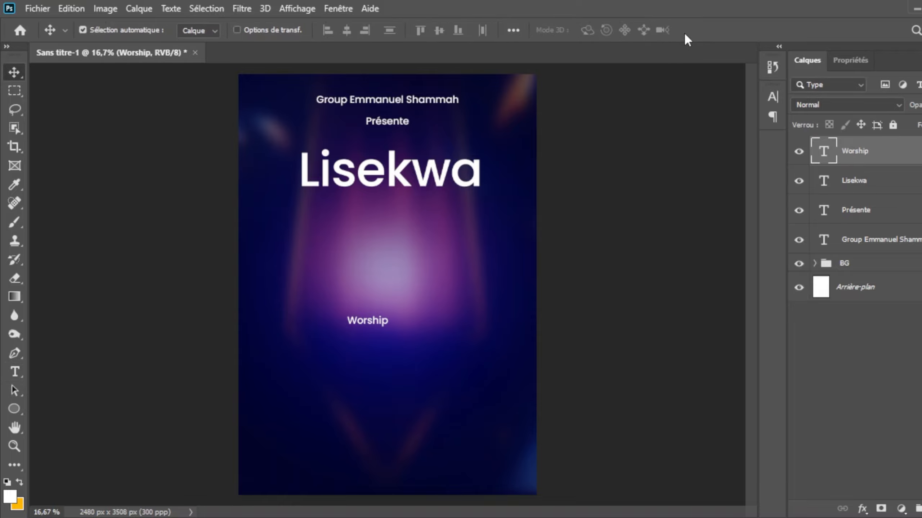
Step: Scale "Worship" up to about the width of "Lisekwa" and place it directly beneath that title
key("ctrl+t")
left_click_drag(390, 331, 539, 381)
left_click_drag(471, 360, 420, 233)
key("Return")
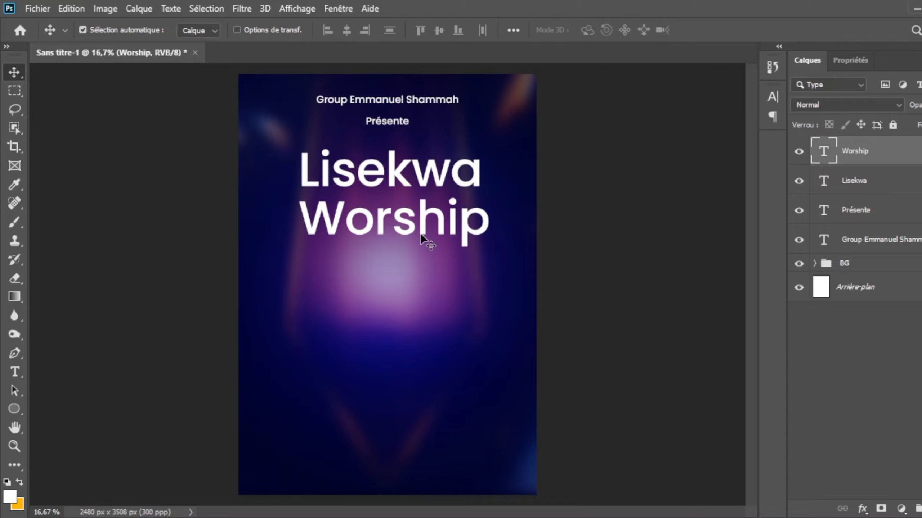
Step: Change "Lisekwa" to a brush script font, enlarge it slightly and centre it with "Worship" on the poster
left_click(846, 180)
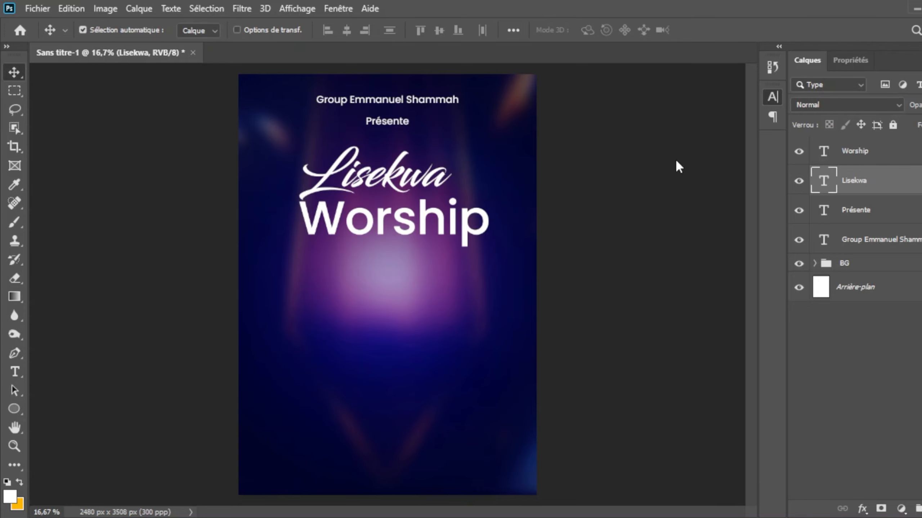
key("ctrl+t")
left_click_drag(468, 210, 437, 224)
key("Return")
left_click(441, 227)
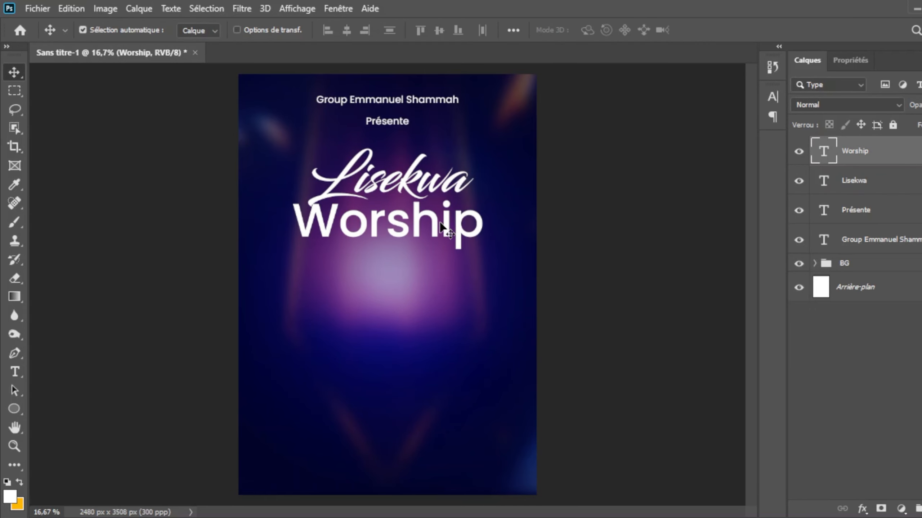
Step: Add an Incrustation en dégradé effect to the "Lisekwa" text and open its gradient for editing
left_click(890, 177)
left_click(862, 509)
left_click(893, 465)
left_click(594, 95)
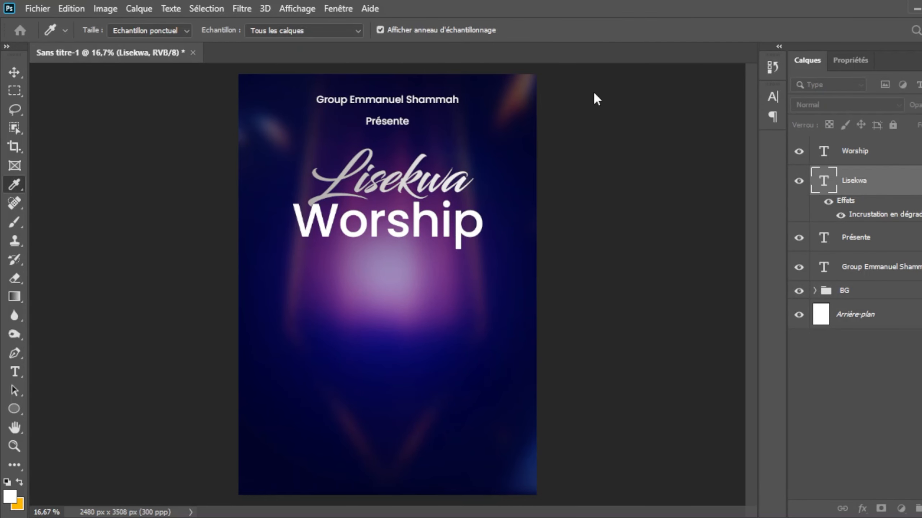
Step: Recolour the gradient stops from dark gold to brighter gold and apply the overlay to "Lisekwa"
double_click(620, 419)
left_click_drag(215, 380, 225, 338)
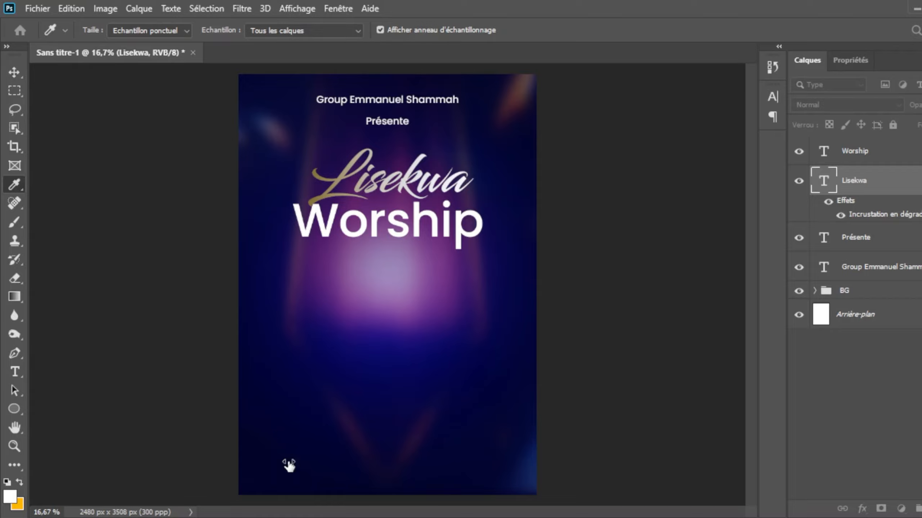
double_click(633, 421)
left_click_drag(226, 283, 225, 231)
double_click(630, 420)
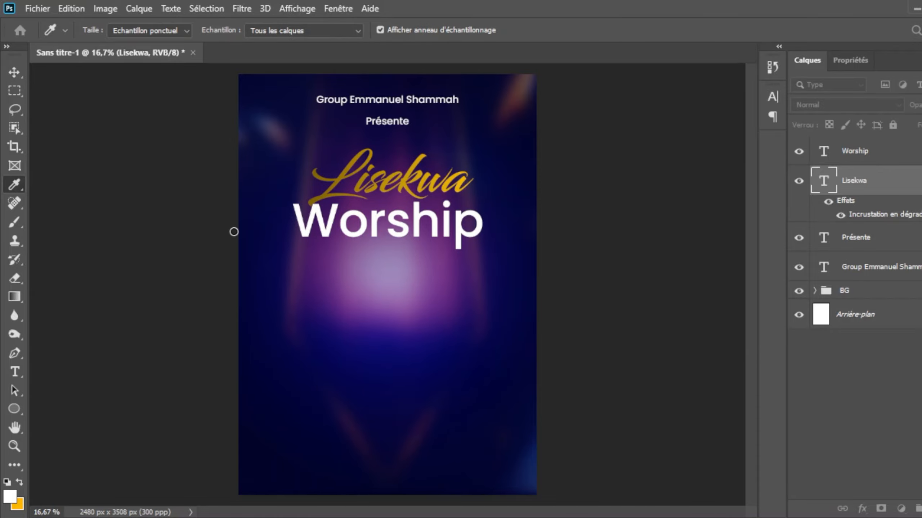
left_click(353, 230)
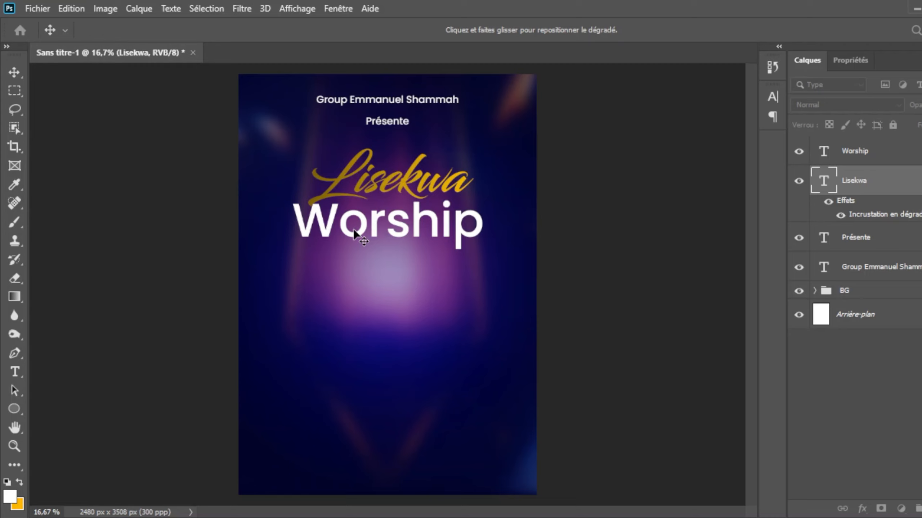
left_click(824, 157)
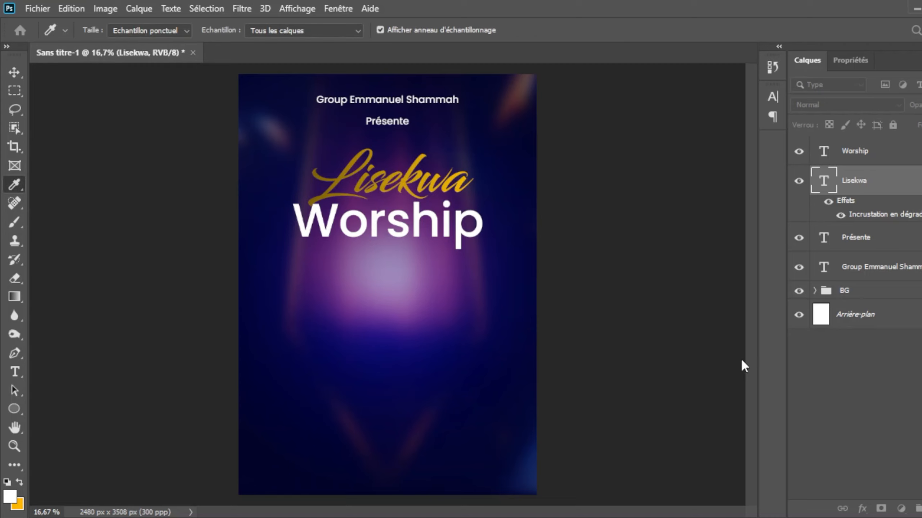
key("v")
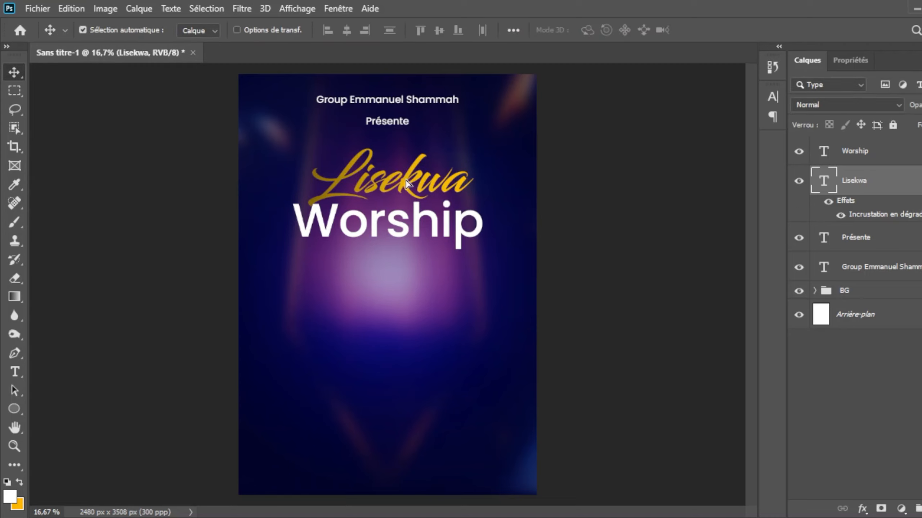
Step: Shift "Lisekwa" slightly to the left and give "Worship" a bolder weight of its font
left_click_drag(416, 180, 410, 180)
left_click(860, 154)
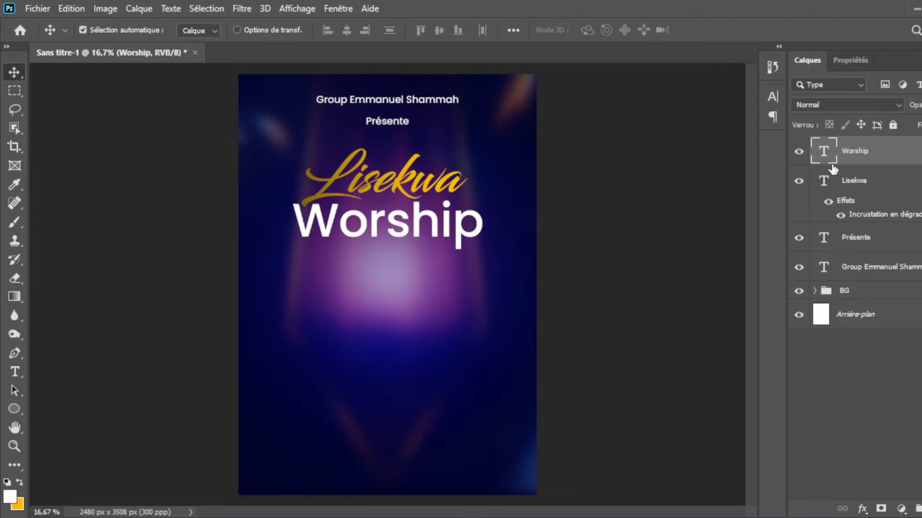
left_click(773, 97)
left_click(750, 116)
left_click(729, 243)
left_click(734, 92)
Step: Add an Incrustation en dégradé effect to "Worship" and recolour its gradient stops to light grey and near-white
left_click(861, 508)
left_click(880, 462)
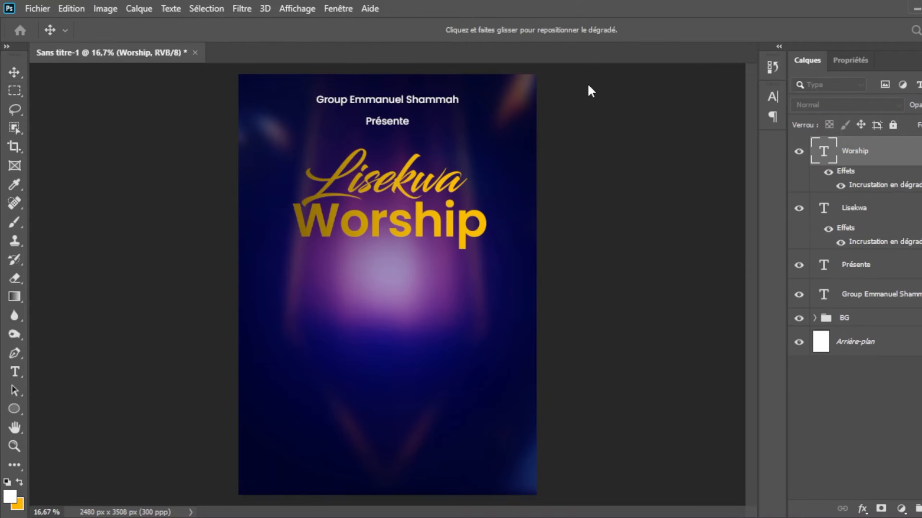
left_click(753, 87)
double_click(598, 389)
left_click(54, 283)
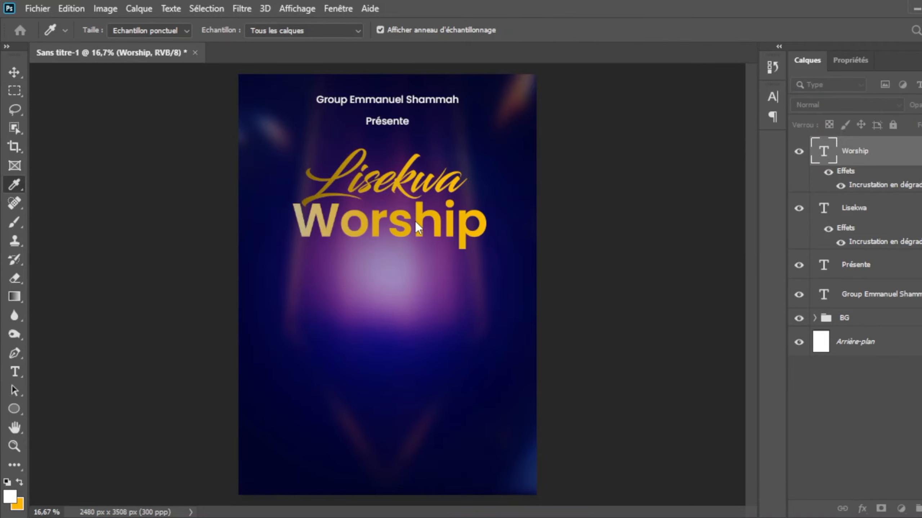
left_click(50, 255)
left_click(50, 229)
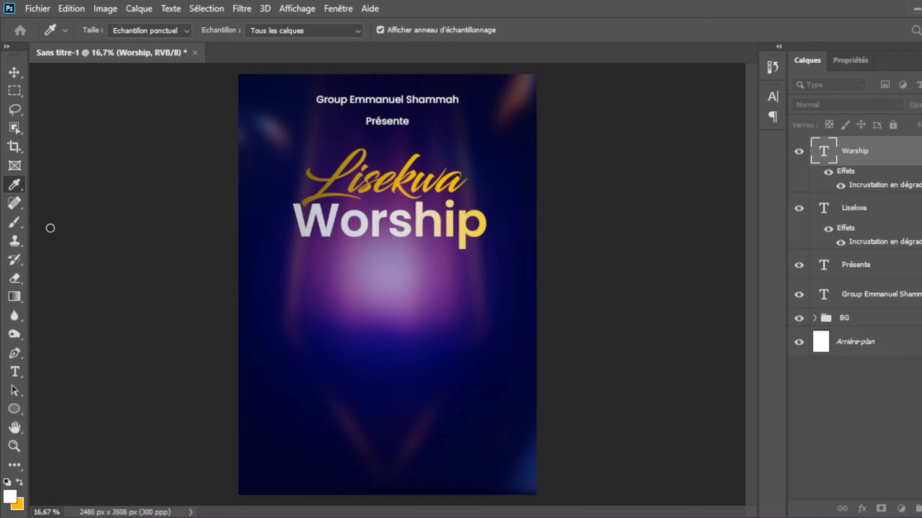
left_click(873, 140)
left_click(658, 101)
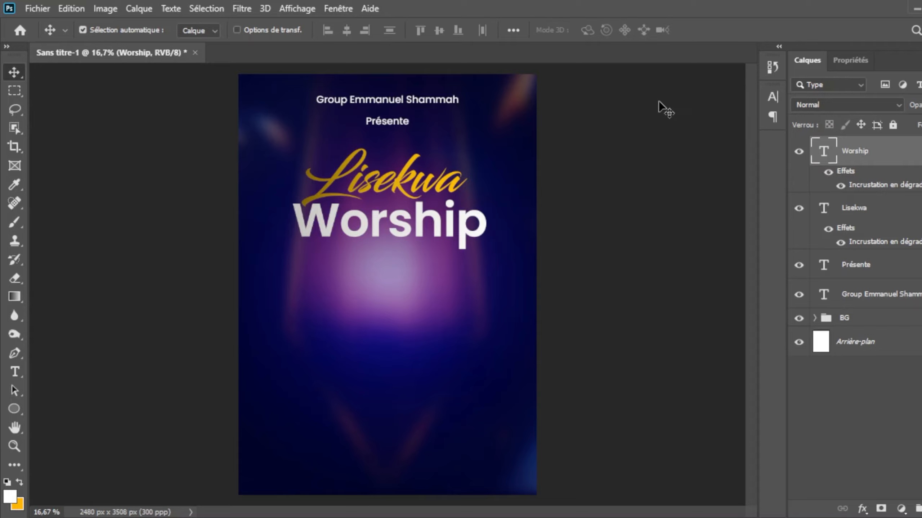
Step: Widen the letter spacing of "Lisekwa" slightly and select the "Worship" layer
left_click(863, 217)
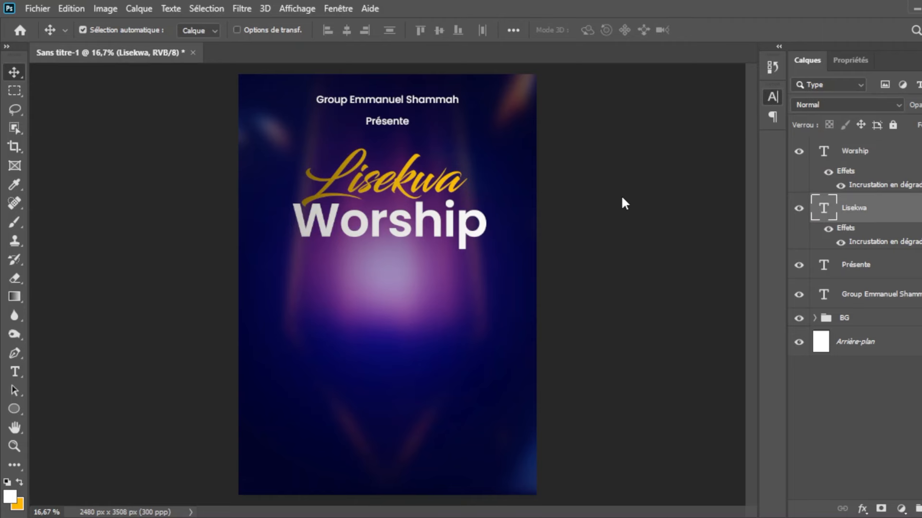
left_click(848, 161)
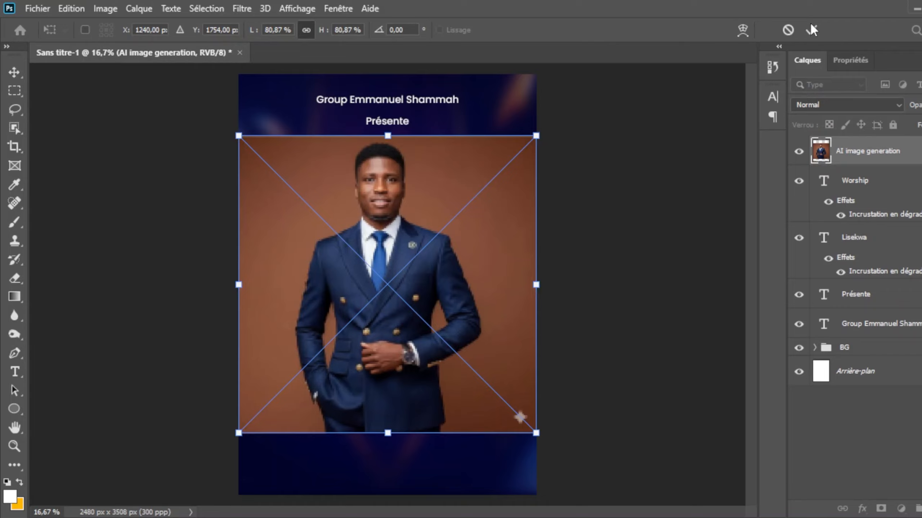
Step: Place the "AI image generation" portrait on the poster and mask out its brown background using an automatic subject selection
left_click(811, 29)
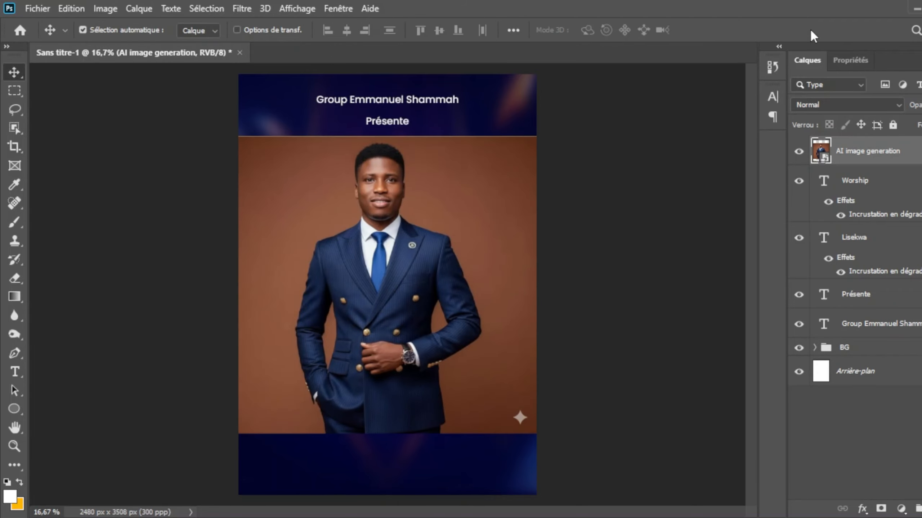
left_click(13, 133)
left_click(664, 30)
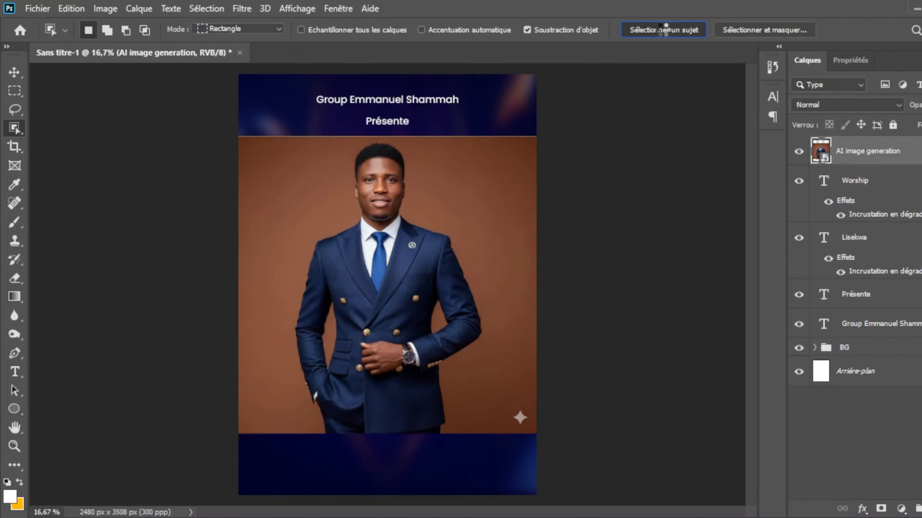
left_click(881, 509)
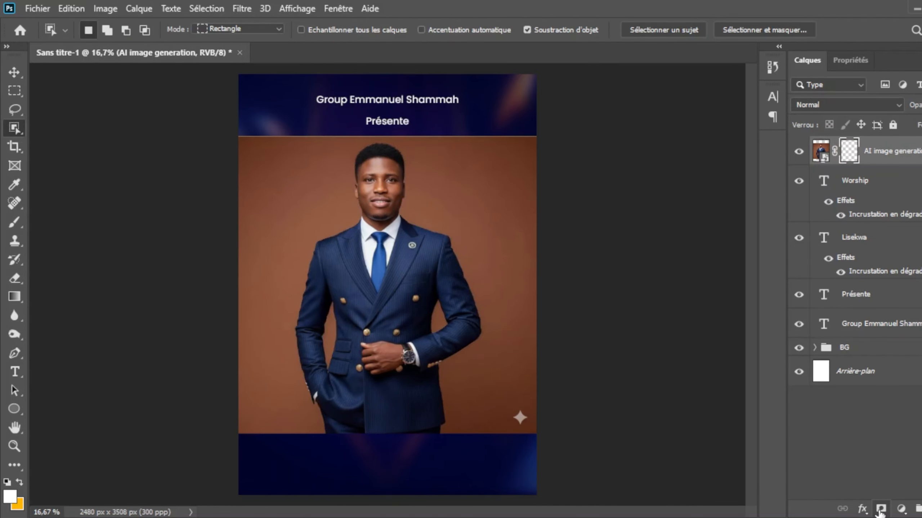
Step: Fade the lower part of the portrait with a linear black-to-transparent gradient on its mask and move it to the poster's lower left
key("v")
key("g")
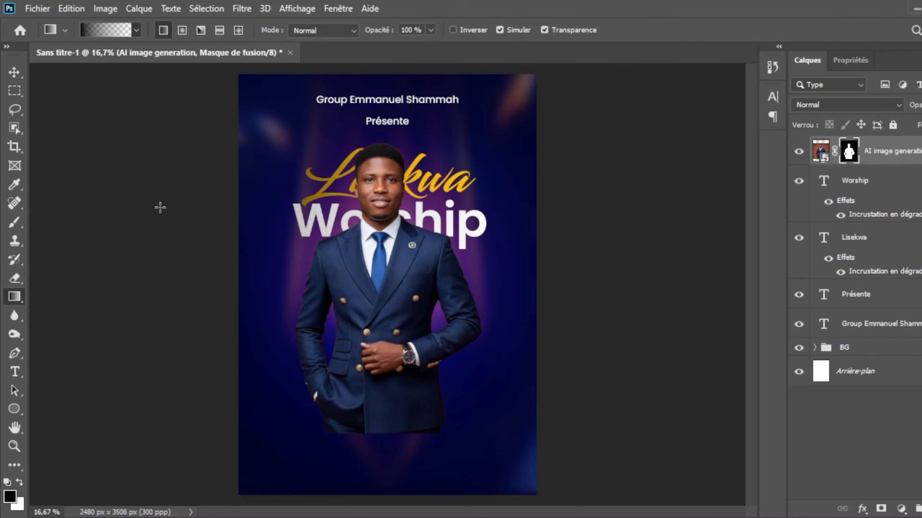
left_click_drag(379, 279, 376, 456)
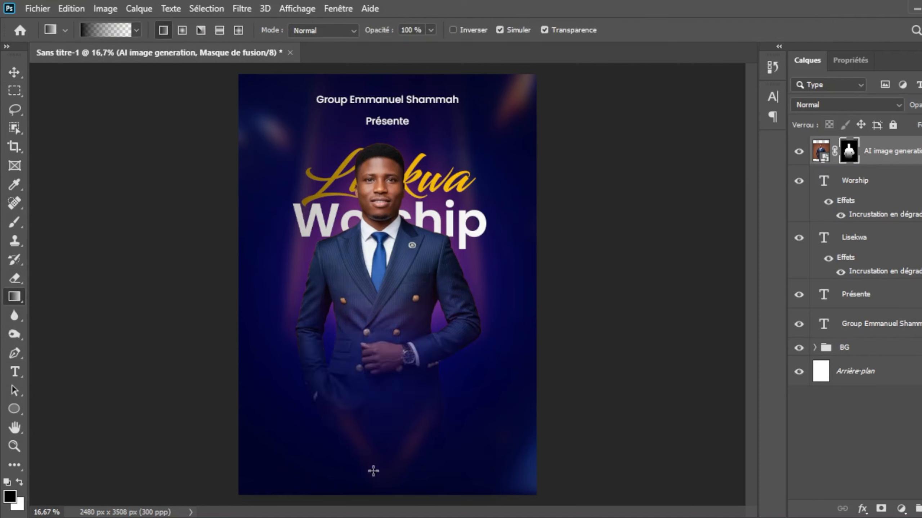
key("v")
left_click_drag(385, 187, 326, 294)
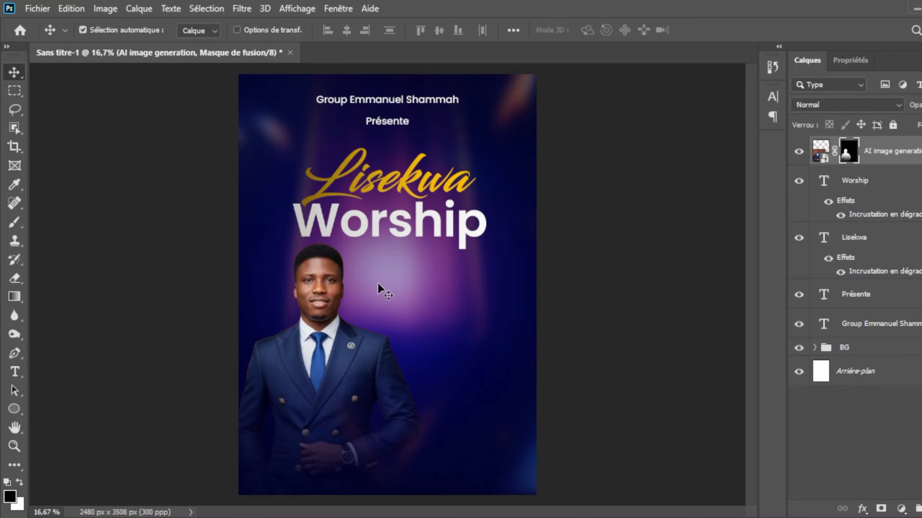
Step: Draw a white rectangle about 791 × 1290 px beside the portrait below "Worship" and round all its corners
right_click(16, 416)
left_click(66, 409)
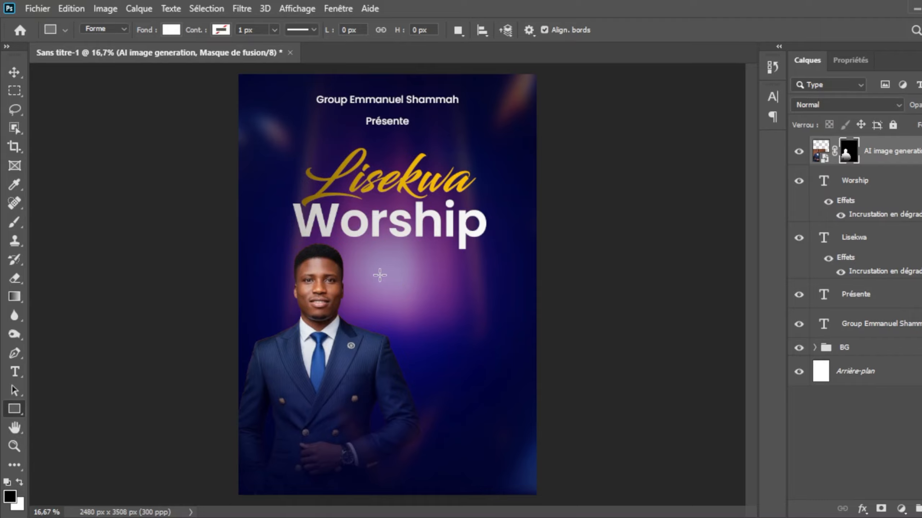
left_click_drag(379, 275, 474, 430)
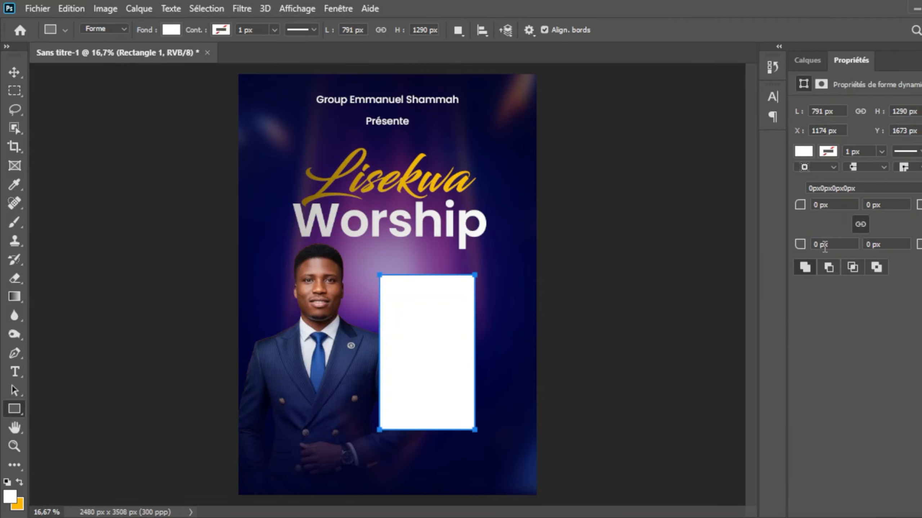
left_click(823, 62)
left_click(850, 60)
type("10")
key("Return")
key("v")
Step: Apply an Incrustation en dégradé effect to the rounded rectangle, running vertically from near-white at the top to light grey
left_click(813, 59)
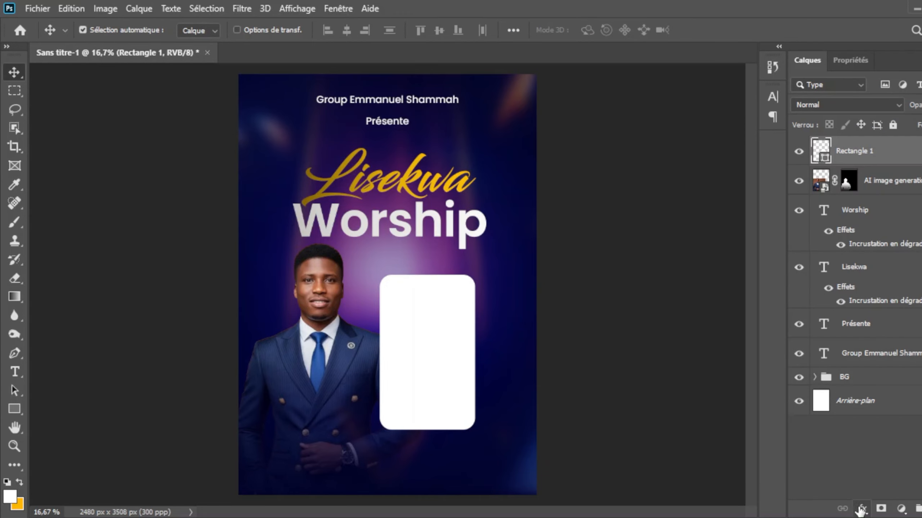
left_click(886, 471)
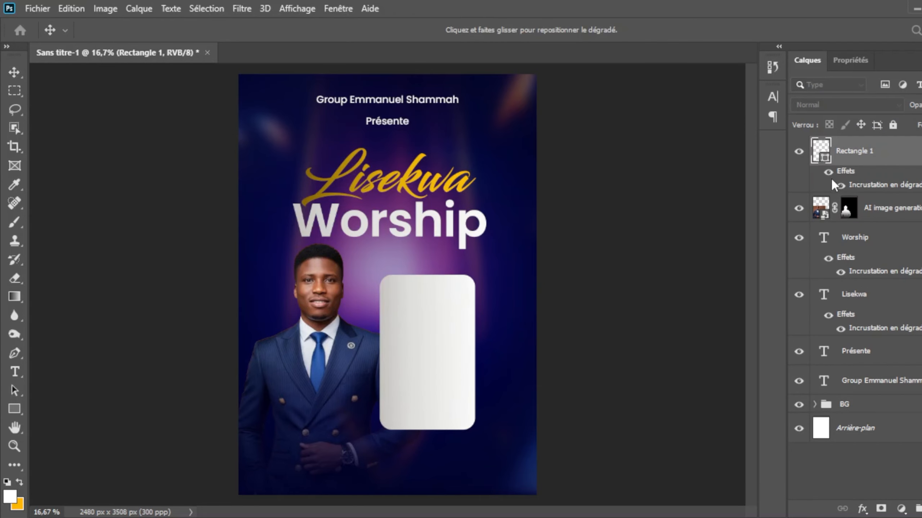
left_click(748, 213)
key("Return")
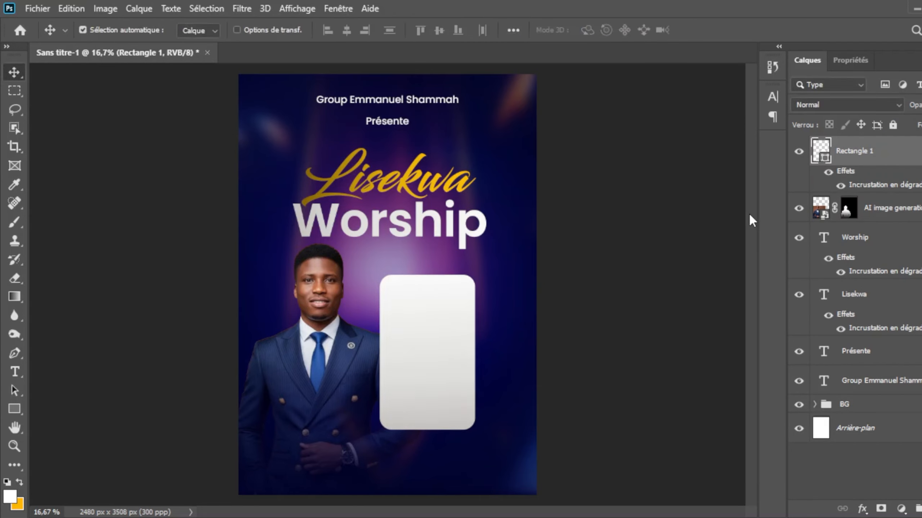
Step: Draw a red circle about 295 × 301 px near the top of the card and nudge it left towards the card's centre
right_click(14, 410)
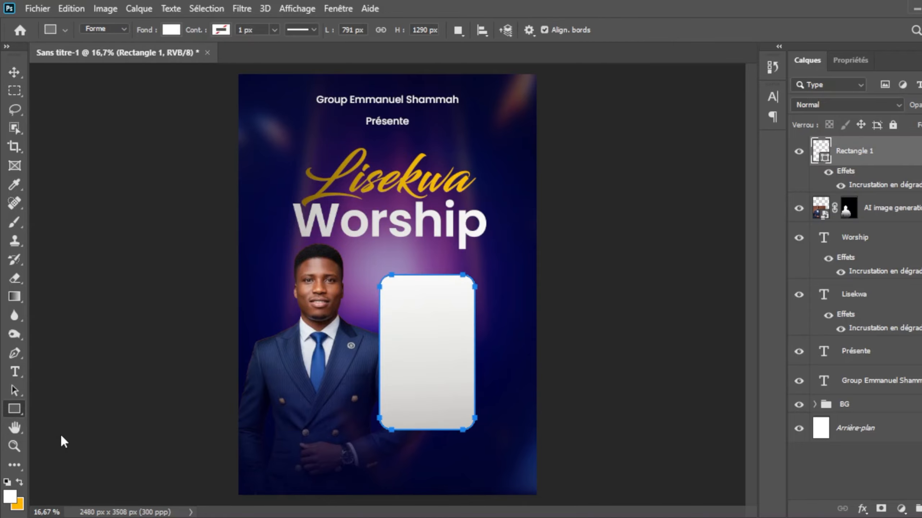
left_click(62, 438)
left_click_drag(411, 290, 448, 327)
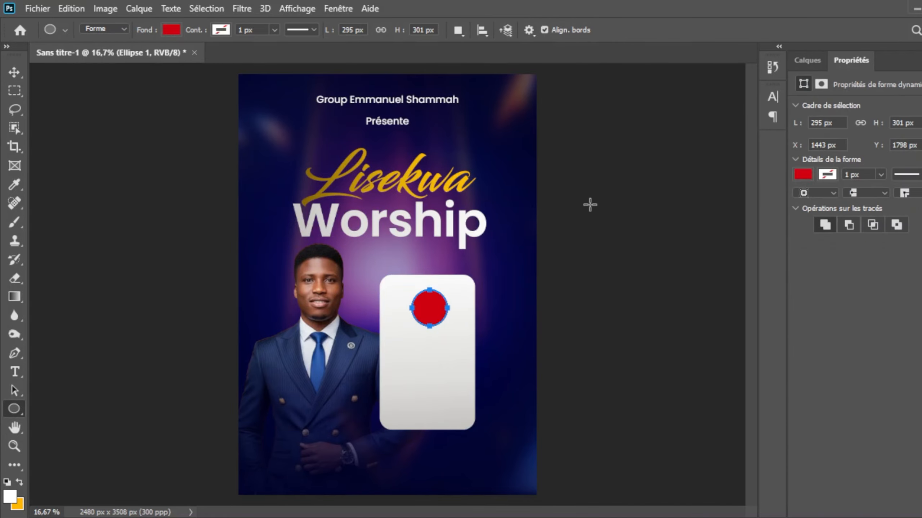
key("v")
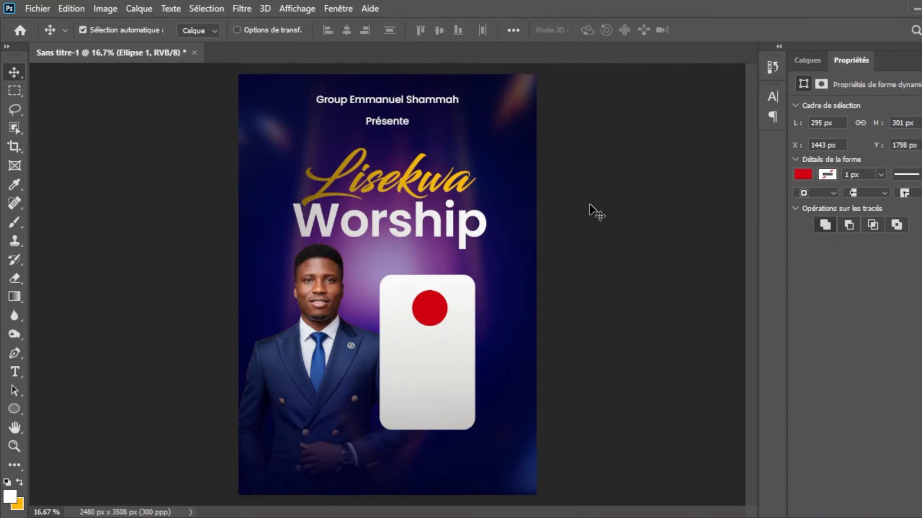
key("Left")
key("Left")
key("Left")
key("Left")
key("Left")
key("Left")
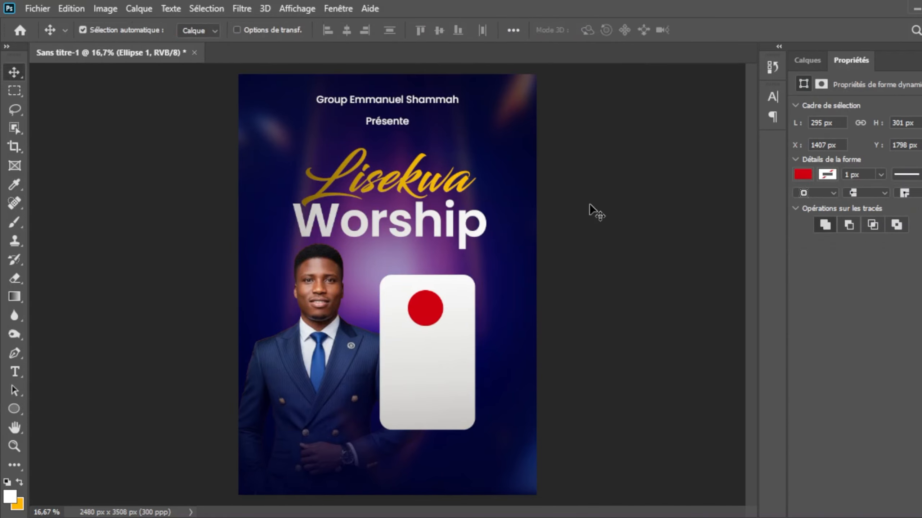
Step: Place the calendar_96977 icon, scale it down to about 8% and centre it on the red circle
left_click(96, 293)
double_click(189, 157)
left_click_drag(514, 157, 339, 332)
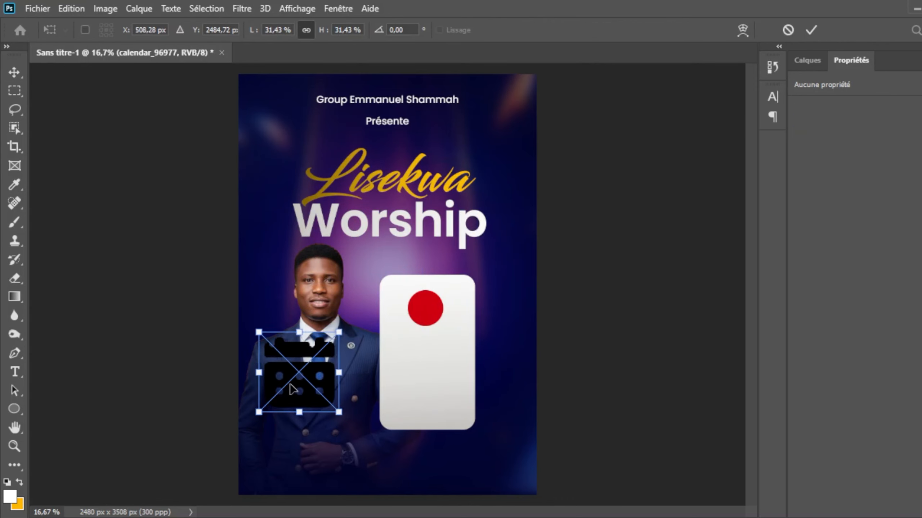
left_click_drag(290, 384, 418, 327)
left_click_drag(467, 355, 426, 309)
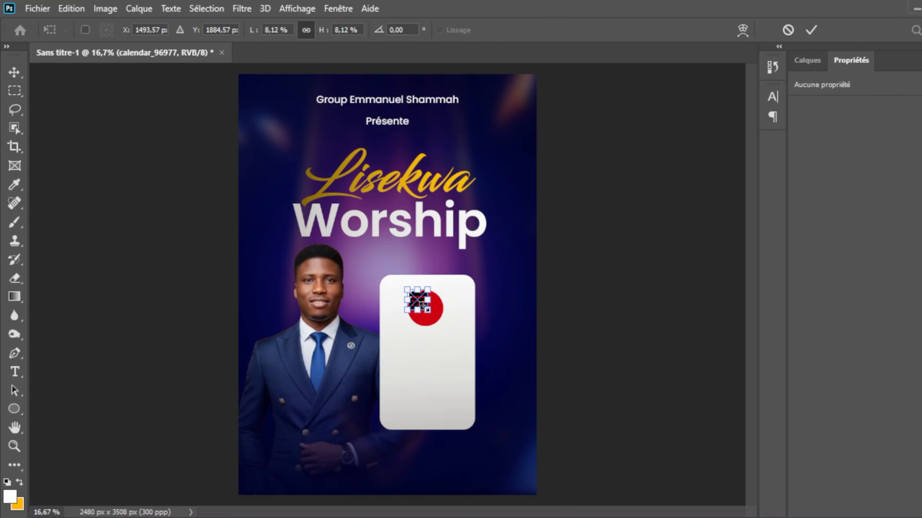
key("Return")
Step: Turn the calendar icon white with an Incrustation couleur effect
left_click(813, 62)
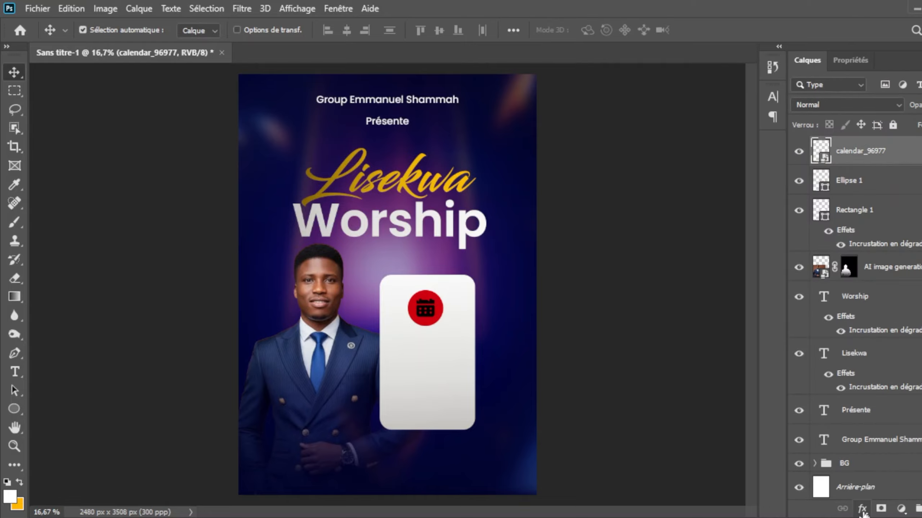
left_click(863, 512)
left_click(888, 454)
left_click(761, 383)
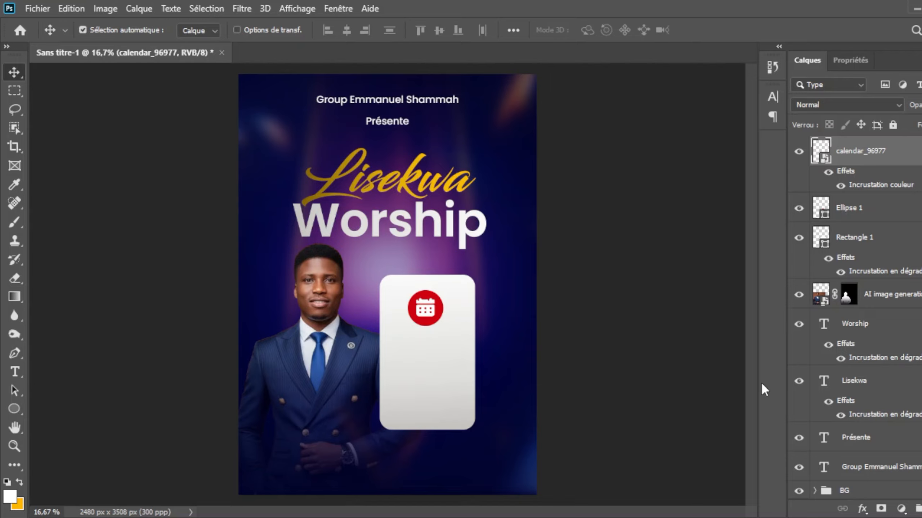
Step: Add the text "28 Mars 2026" over three lines on the card beneath the calendar icon
key("t")
left_click(411, 362)
key("BackSpace")
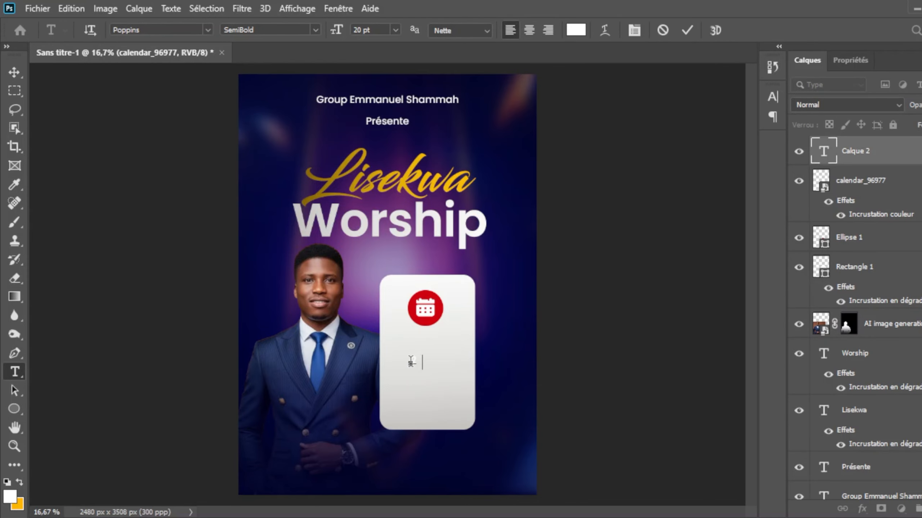
type("28 Mars 2026")
left_click(687, 30)
Step: Set the date text to 60 pt, colour it the circle's red and increase its line spacing
left_click(395, 29)
left_click(380, 204)
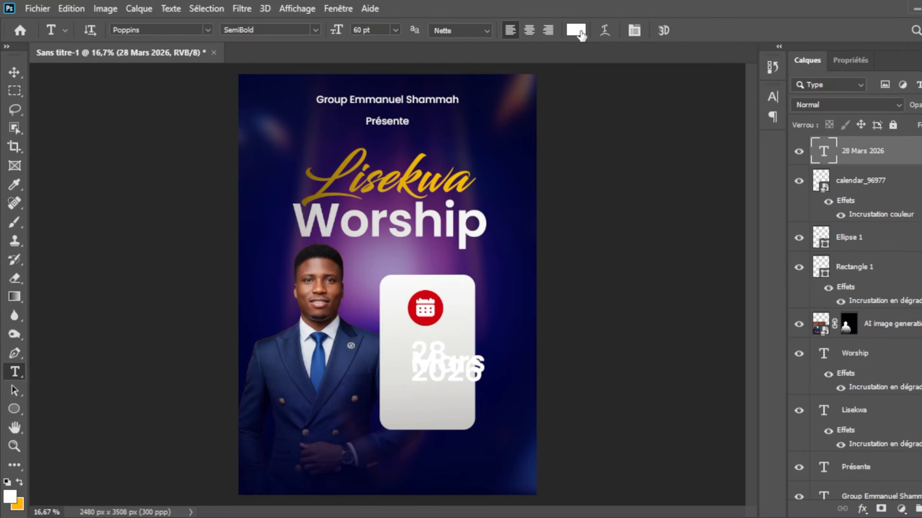
left_click(580, 34)
left_click(433, 317)
key("Return")
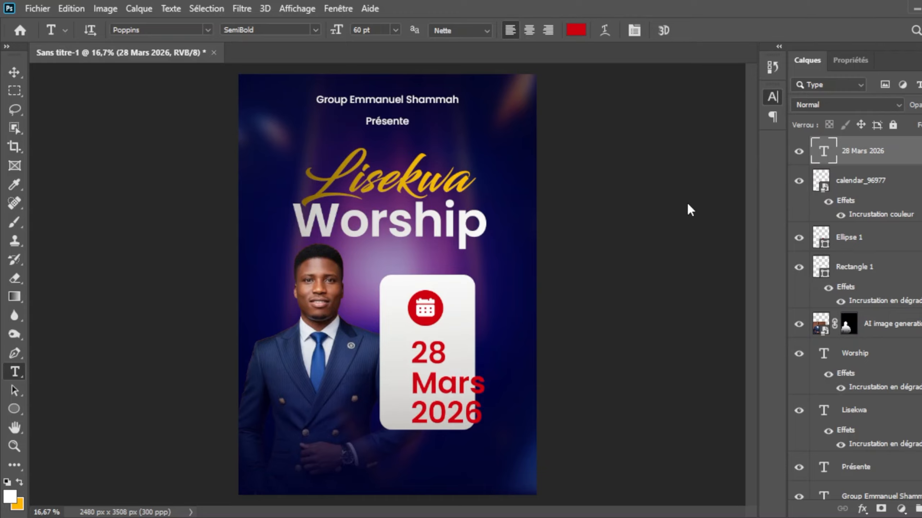
Step: Scale the date text down to about 65% and move it inside the card just below the calendar icon
key("v")
key("ctrl+t")
left_click_drag(484, 426, 458, 404)
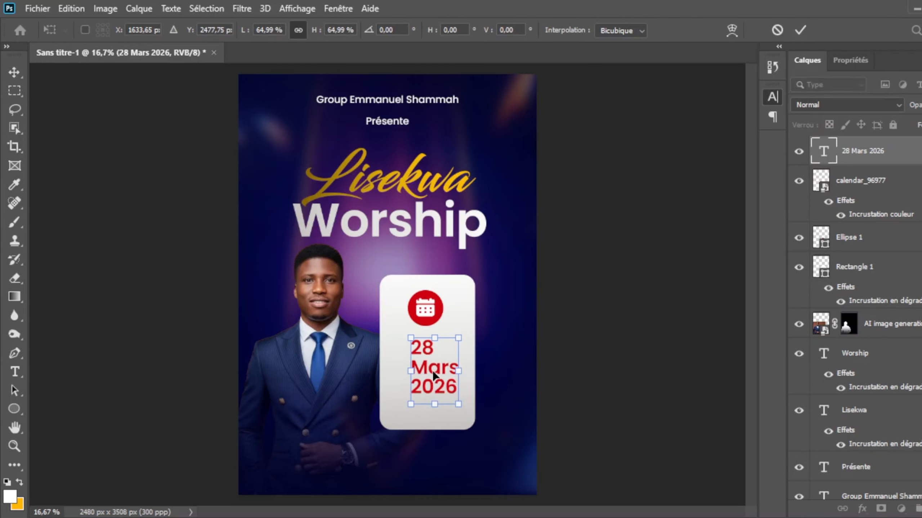
left_click_drag(434, 374, 431, 368)
key("Return")
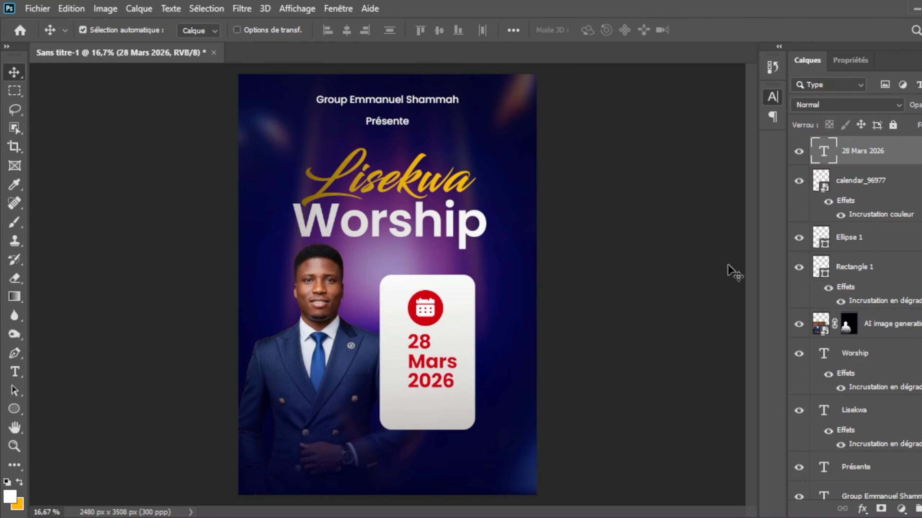
Step: Centre-align the date text, position it centrally under the calendar icon and loosen its line spacing slightly
key("t")
left_click(533, 29)
key("v")
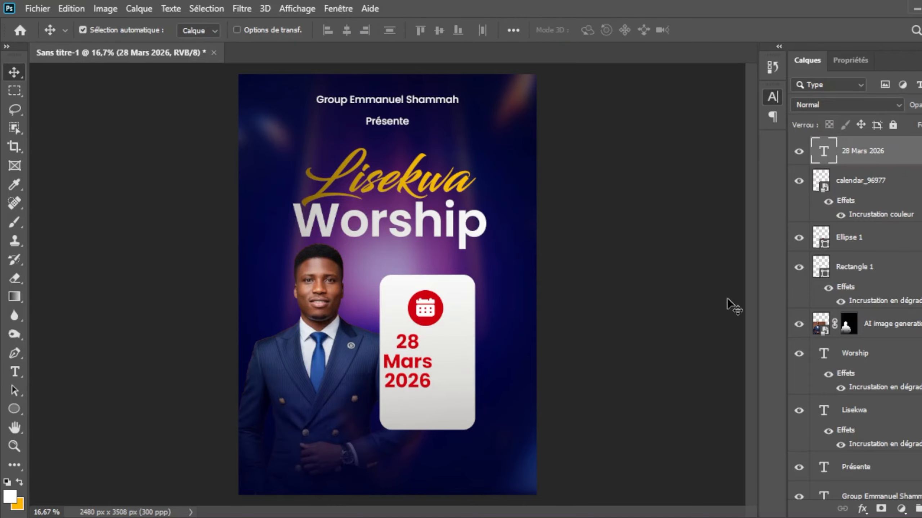
left_click_drag(425, 364, 443, 364)
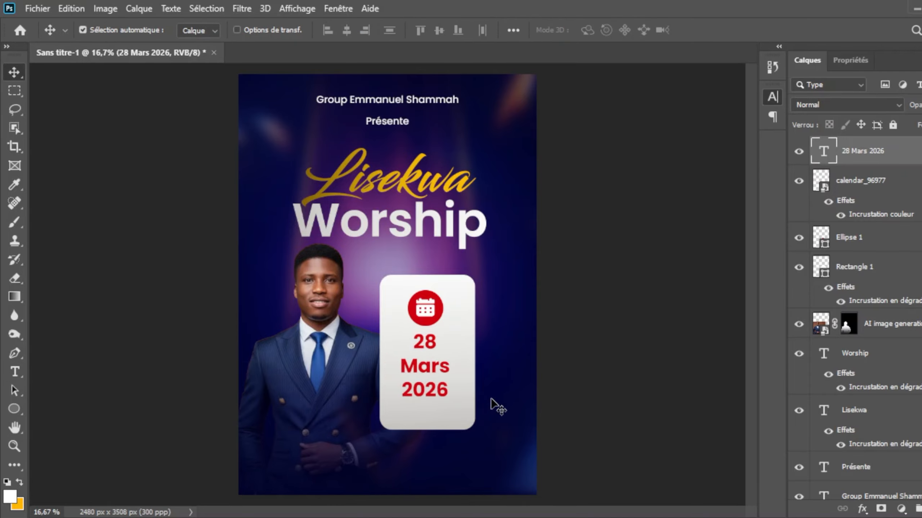
Step: Shorten the card from its lower edge to about 92% of its height
left_click(432, 422)
key("ctrl+t")
left_click_drag(426, 429, 428, 419)
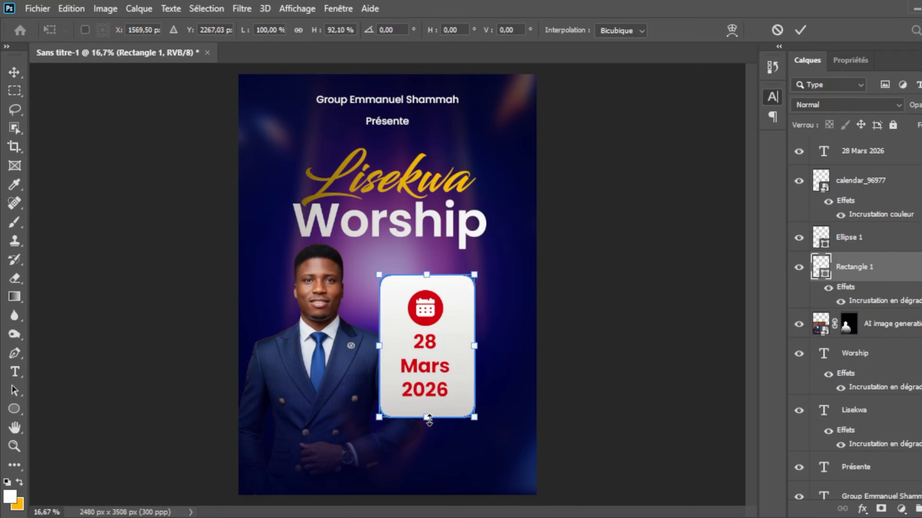
key("Return")
Step: Draw a thin white horizontal line about 1031 px wide and 7 px high just above the date card
left_click(14, 409)
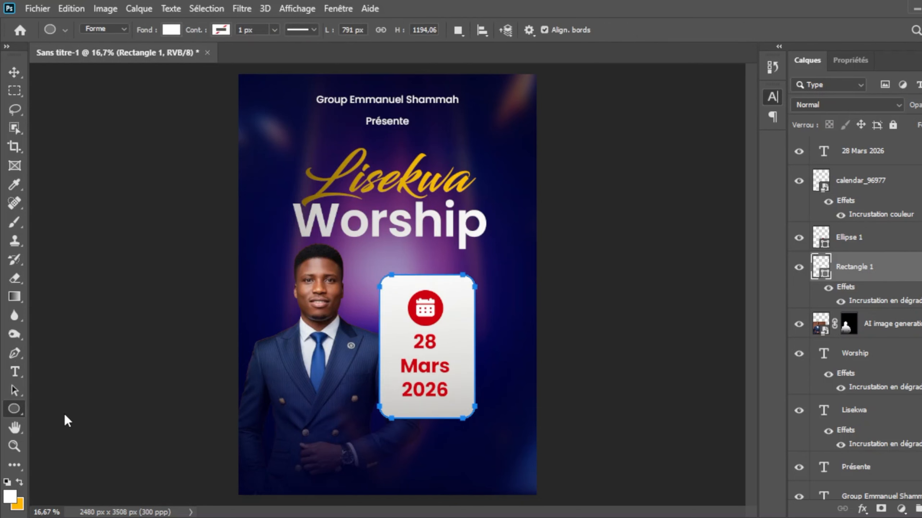
key("shift+u")
left_click_drag(359, 264, 486, 266)
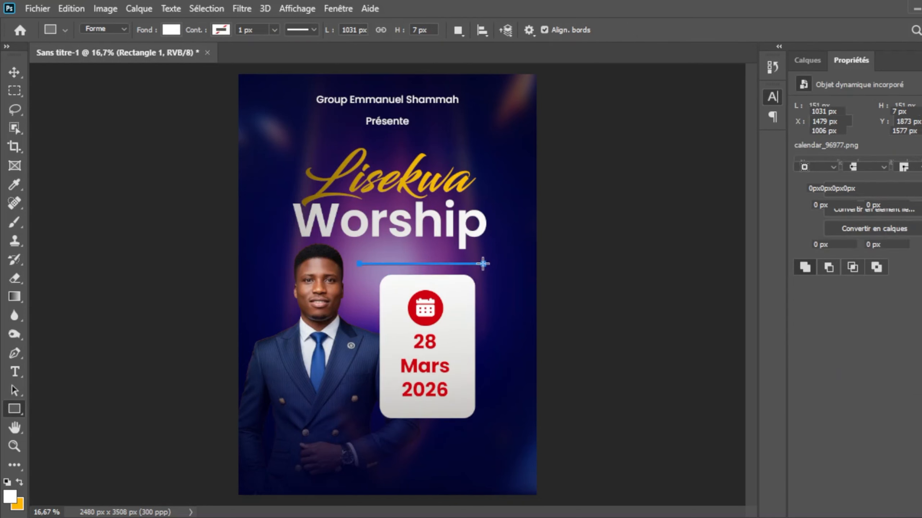
key("v")
key("Down")
key("Down")
key("Down")
key("Down")
key("Down")
key("Down")
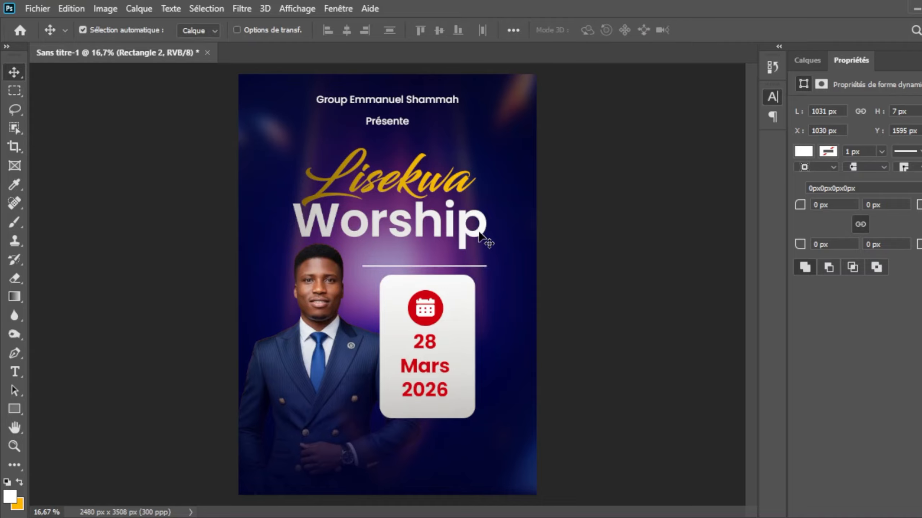
Step: Group the date text, calendar icon, circle, line and card layers and name the group D&H
left_click(806, 61)
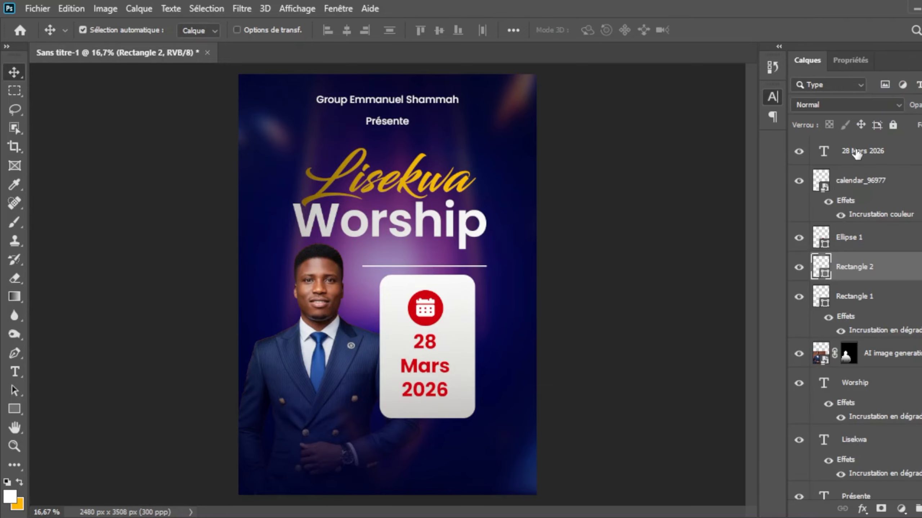
left_click(857, 153)
left_click(879, 299, "shift")
key("ctrl+g")
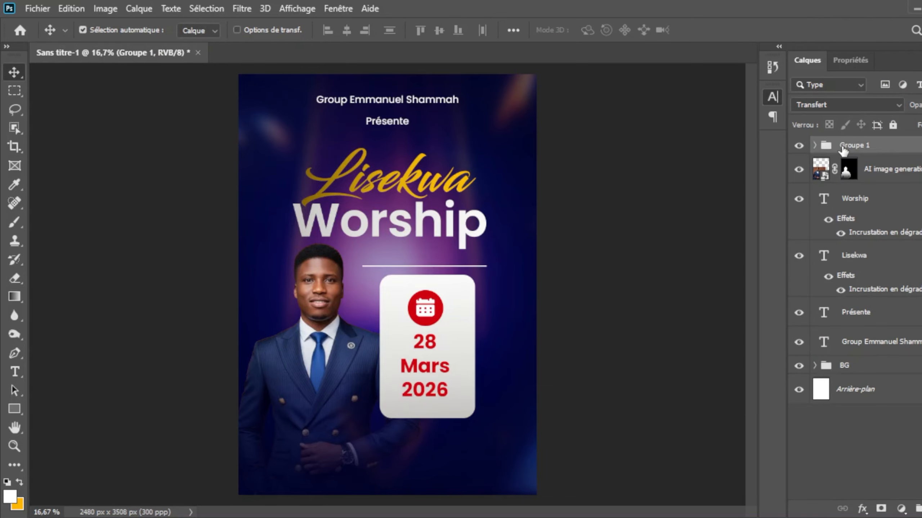
double_click(842, 145)
type("c")
key("Return")
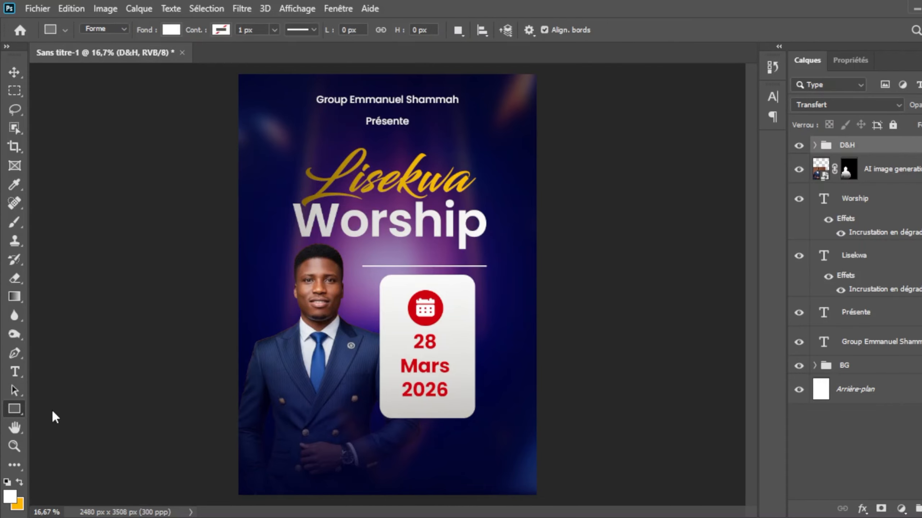
Step: Draw a white bar about 791 by 145 px below the date card with 70 px corner radii and stretch it slightly taller
left_click_drag(381, 427, 476, 444)
type("70")
key("Return")
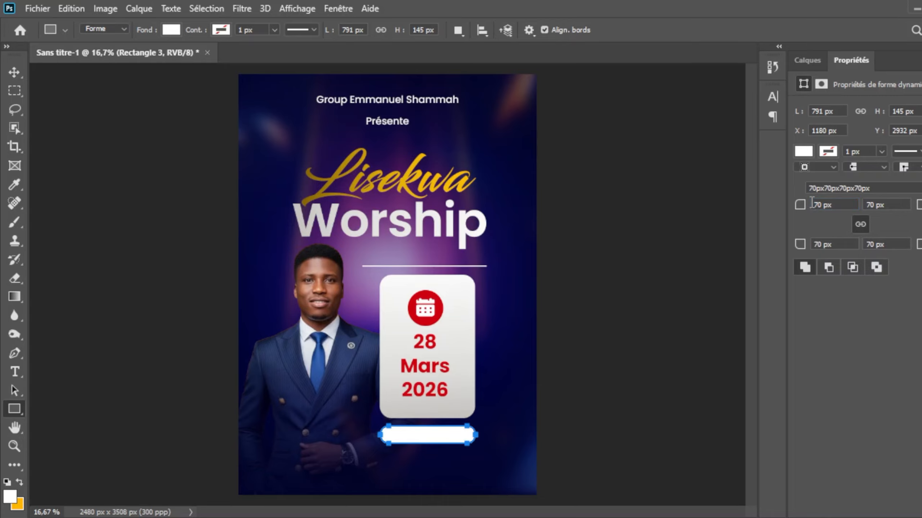
key("v")
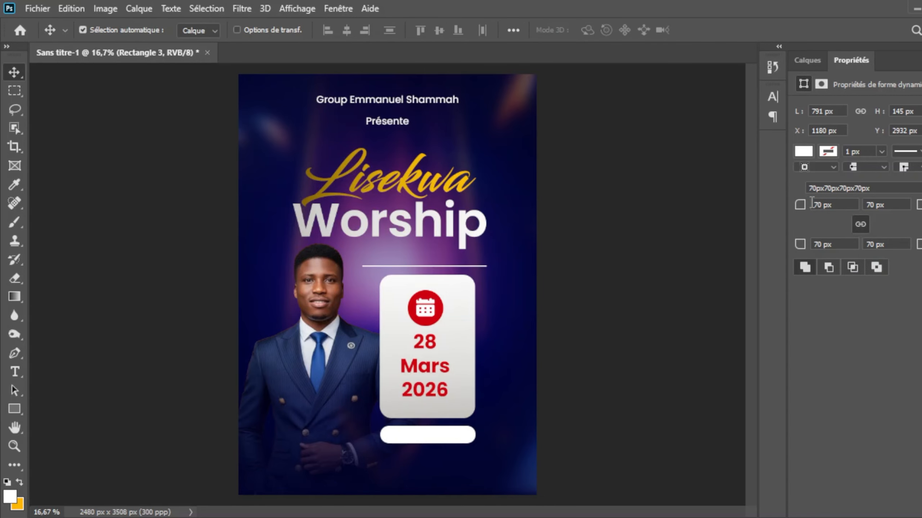
key("ctrl+t")
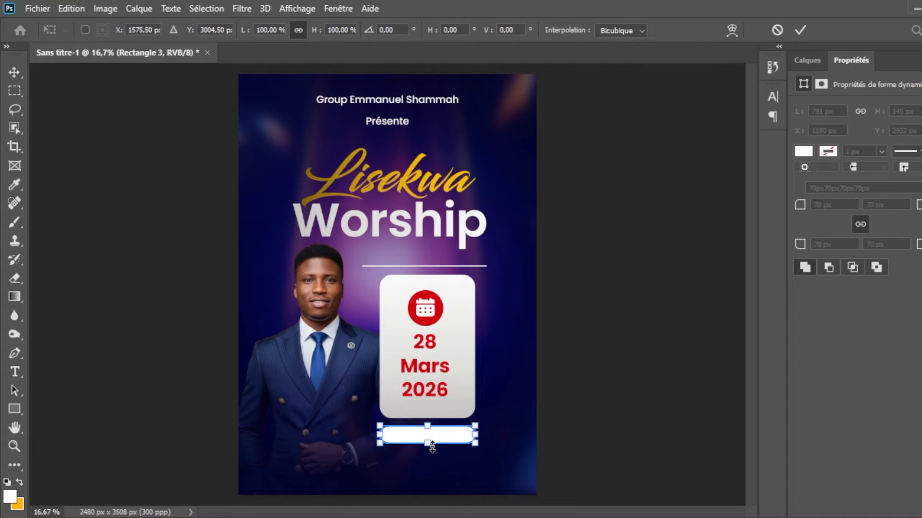
left_click_drag(432, 447, 432, 450)
key("Return")
Step: Apply a gold gradient overlay to the bar, running horizontally from a dark left end to gold on the right
left_click(808, 61)
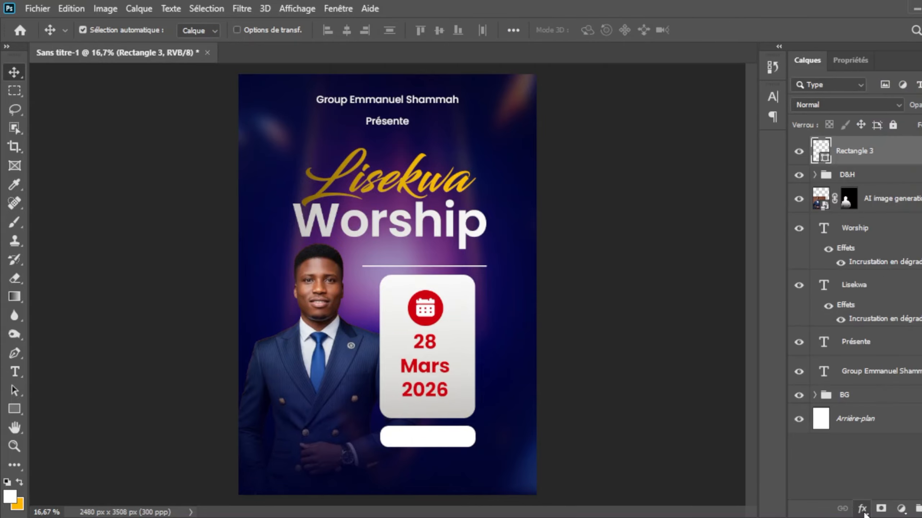
left_click(889, 472)
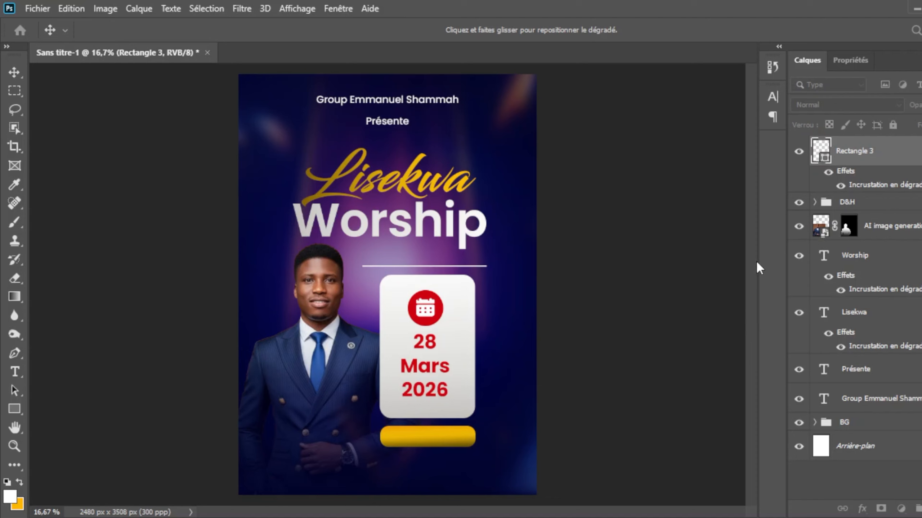
key("i")
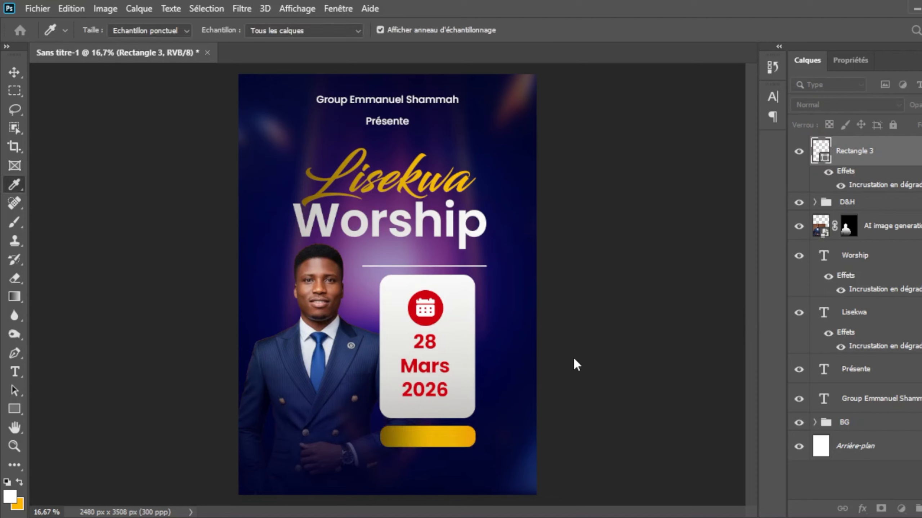
left_click_drag(628, 357, 664, 360)
left_click(863, 128)
left_click(864, 127)
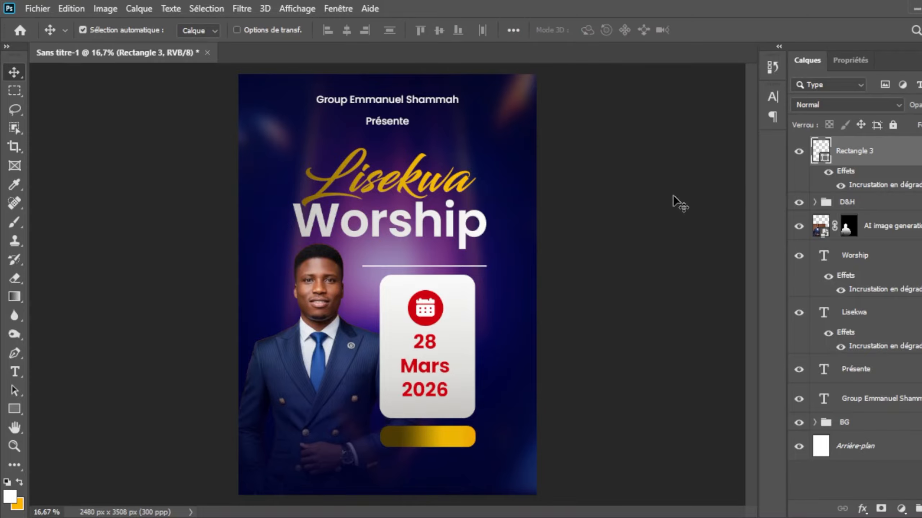
Step: Add the text "16h30 - 19h30" below the gold bar
key("t")
left_click(416, 475)
type("16h")
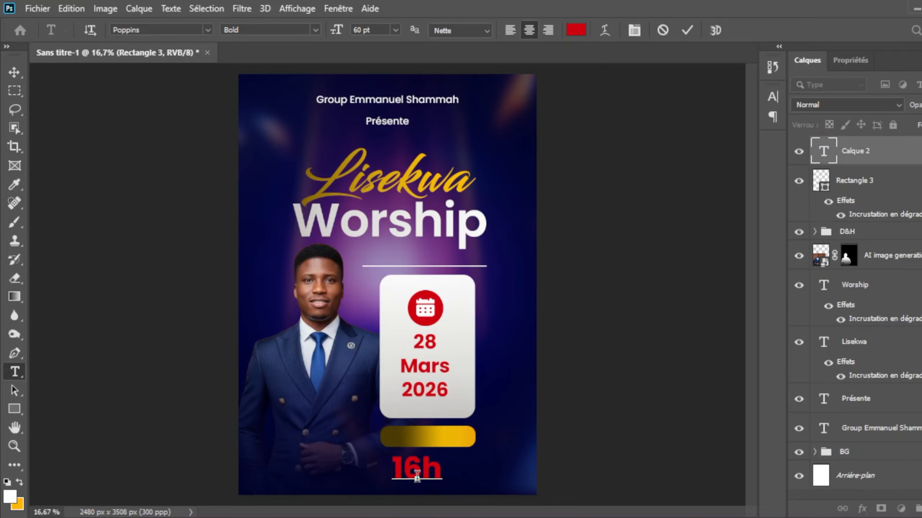
type("30 - 19h30")
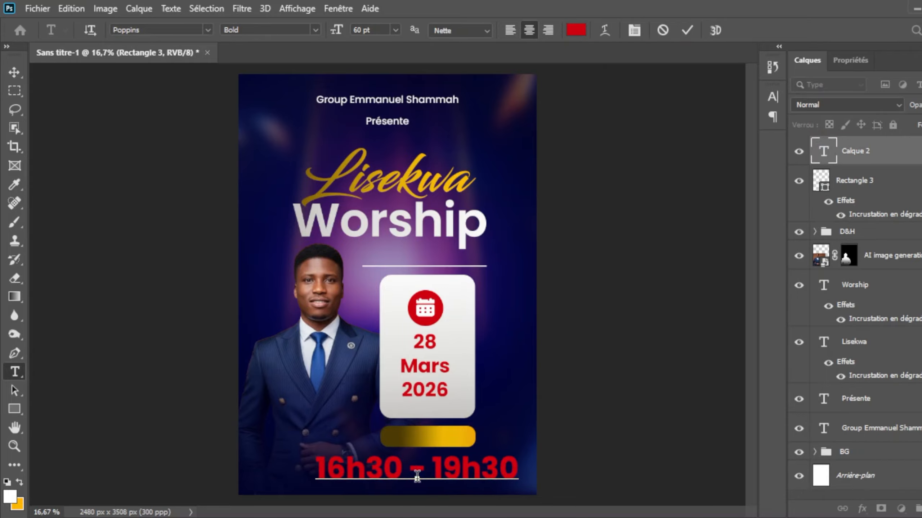
left_click(687, 30)
Step: Colour the time text black and set its size to 24 pt
key("i")
left_click(320, 457)
key("Return")
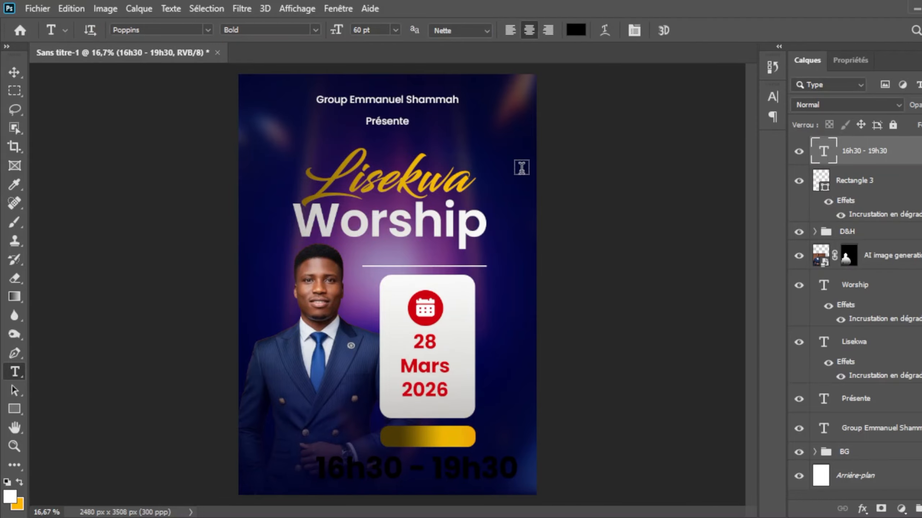
left_click(395, 32)
left_click(376, 122)
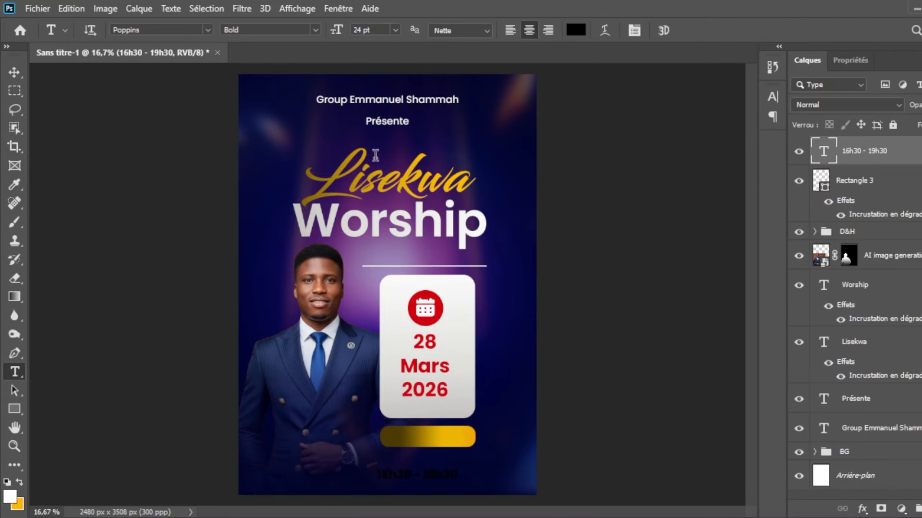
Step: Move the time text onto the gold bar and fine-tune its position so it sits centred
key("v")
left_click_drag(445, 479, 445, 439)
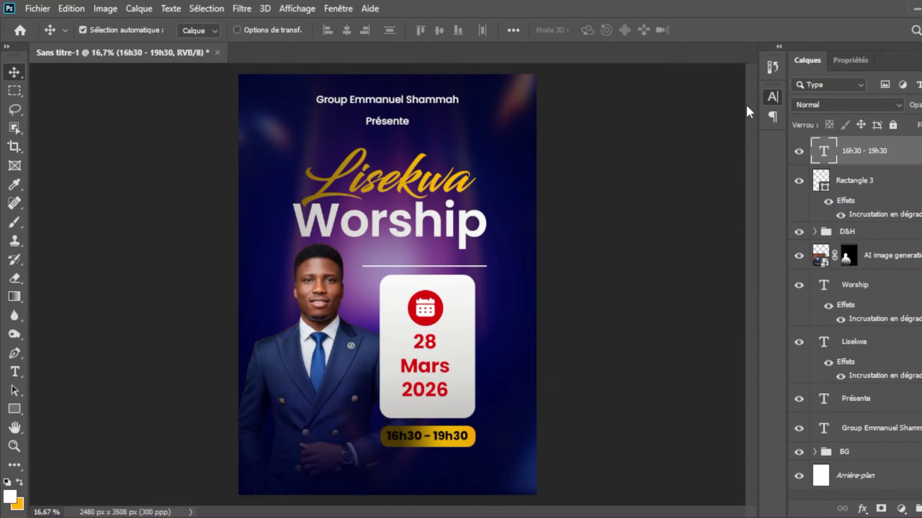
key("Right")
key("Down")
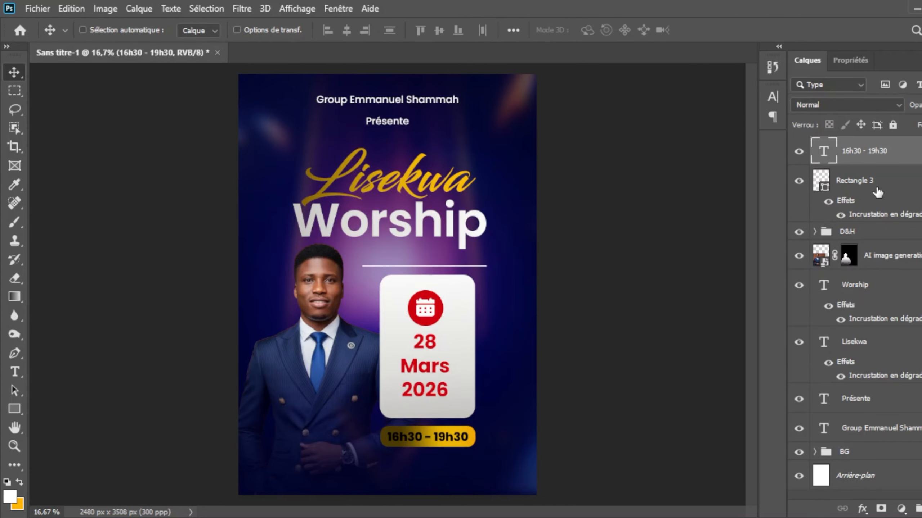
Step: Shift the gold bar and its time text up slightly, closer to the date card
left_click(877, 192)
key("Up")
key("Up")
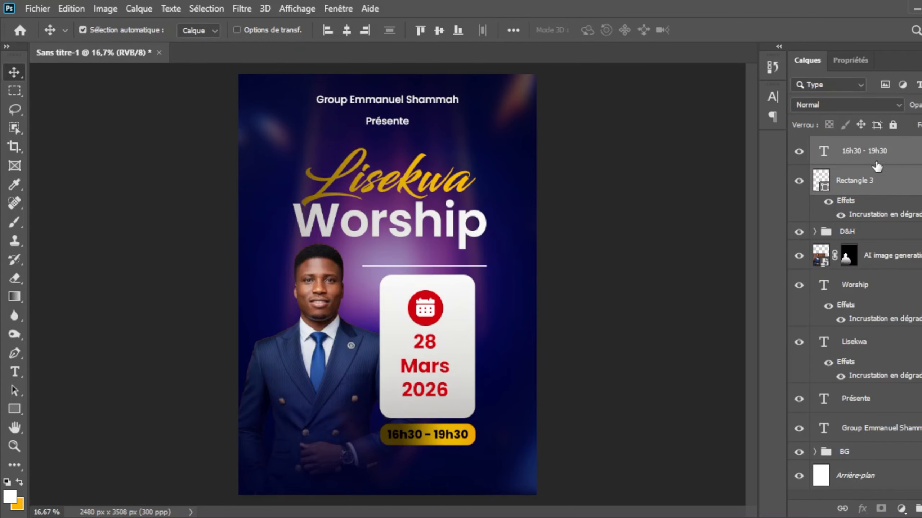
left_click(866, 158)
left_click(865, 234, "shift")
key("Down")
key("Down")
key("Down")
key("Down")
key("Down")
key("Down")
key("Down")
key("Down")
key("Down")
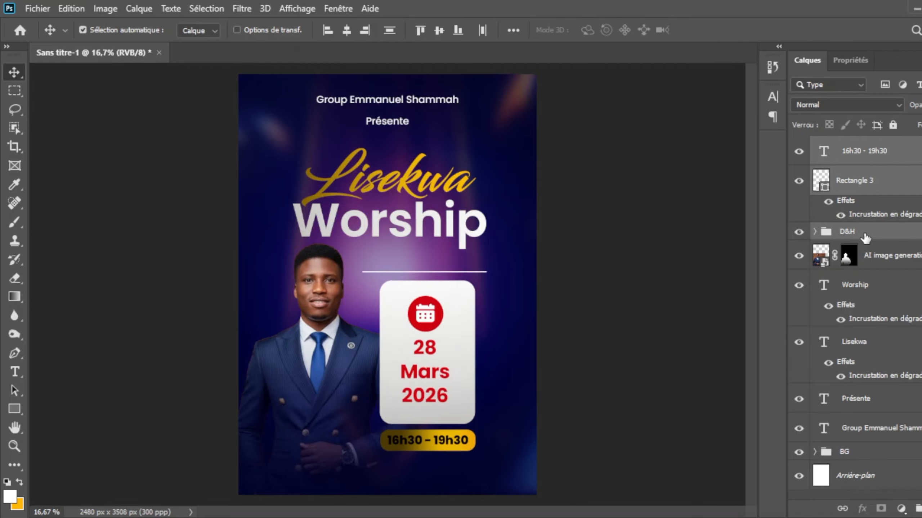
key("Right")
key("Right")
key("Right")
key("Right")
key("Right")
key("Right")
key("Right")
key("Right")
key("ctrl+z")
left_click(610, 359, "ctrl")
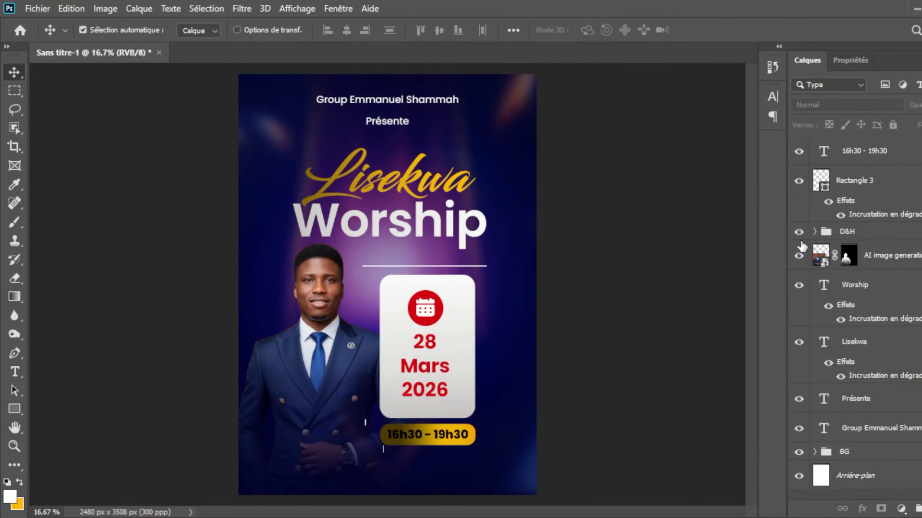
Step: Move the D&H group, gold bar and time text together down and to the right, away from the portrait
left_click(852, 235)
left_click(852, 153, "shift")
key("ctrl+t")
left_click_drag(429, 336, 439, 355)
key("Return")
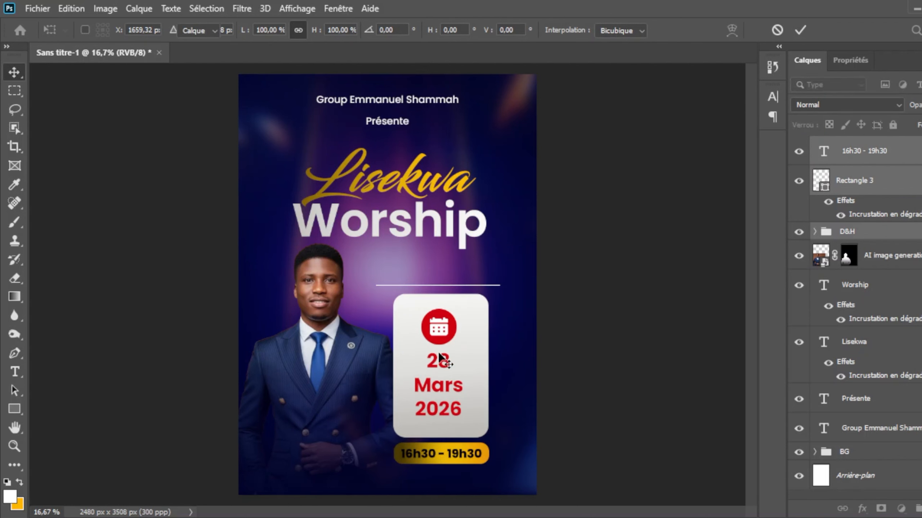
Step: Enlarge the portrait to about 108% and reposition it below the title, beside the date card
left_click(324, 298, "ctrl")
key("ctrl+t")
left_click_drag(466, 240, 499, 216)
left_click_drag(331, 323, 324, 346)
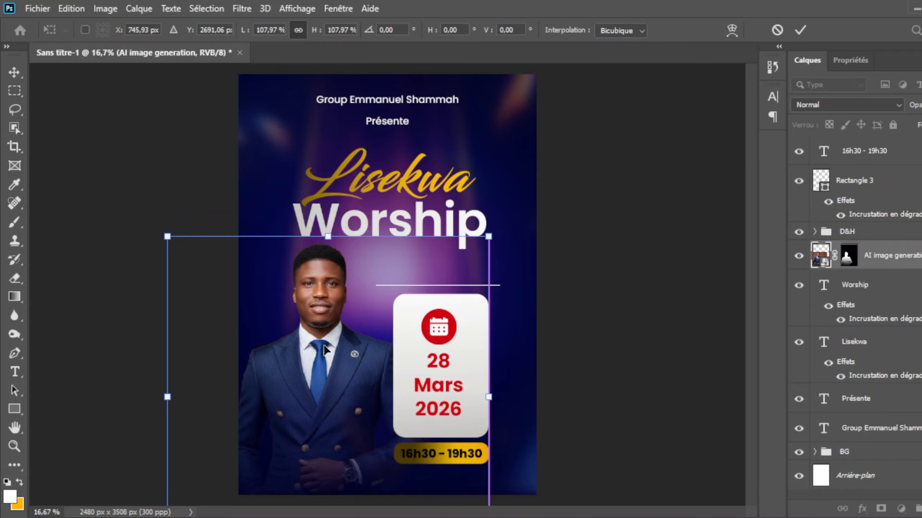
key("Return")
Step: Group the Lisekwa and Worship title layers and name the group HEADLINE
left_click(912, 343)
left_click(872, 287, "ctrl")
key("ctrl+g")
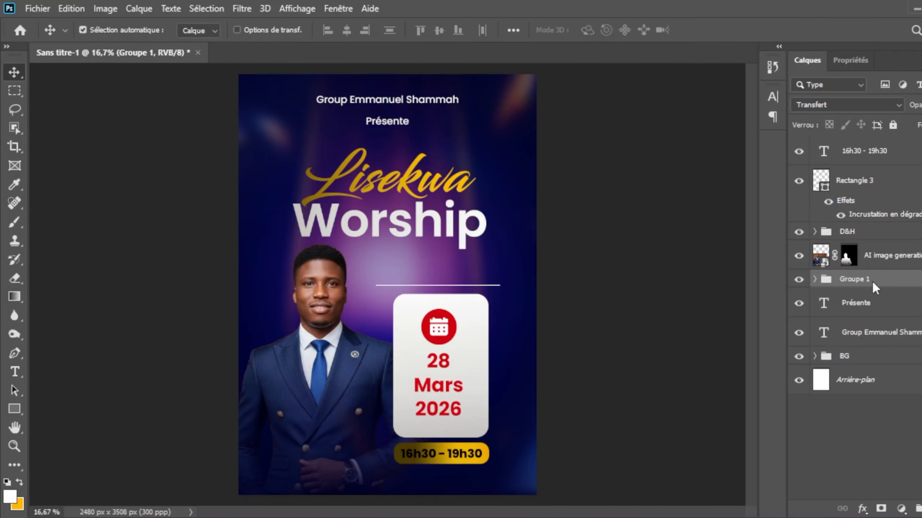
double_click(866, 279)
type("HEADLINE")
key("Return")
Step: Enlarge the HEADLINE group slightly and centre it horizontally on the canvas
key("ctrl+t")
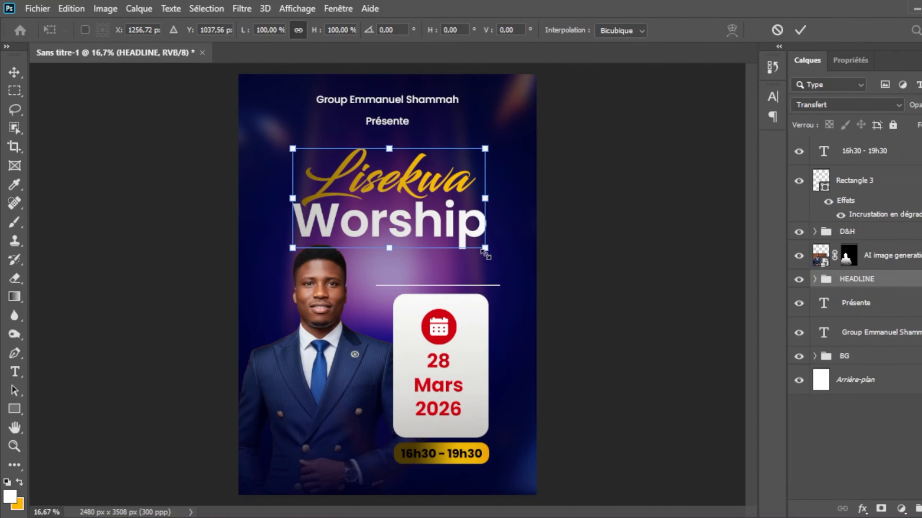
left_click_drag(485, 259, 504, 258)
key("Return")
key("ctrl+a")
left_click(346, 31)
key("ctrl+d")
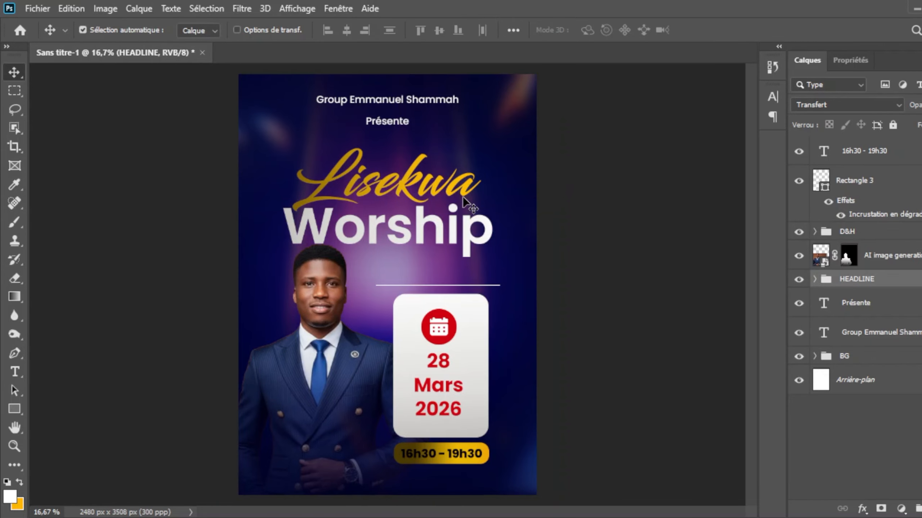
Step: Draw a small white circle over the portrait's lower left, level with the time bar, above all other layers
key("alt+period")
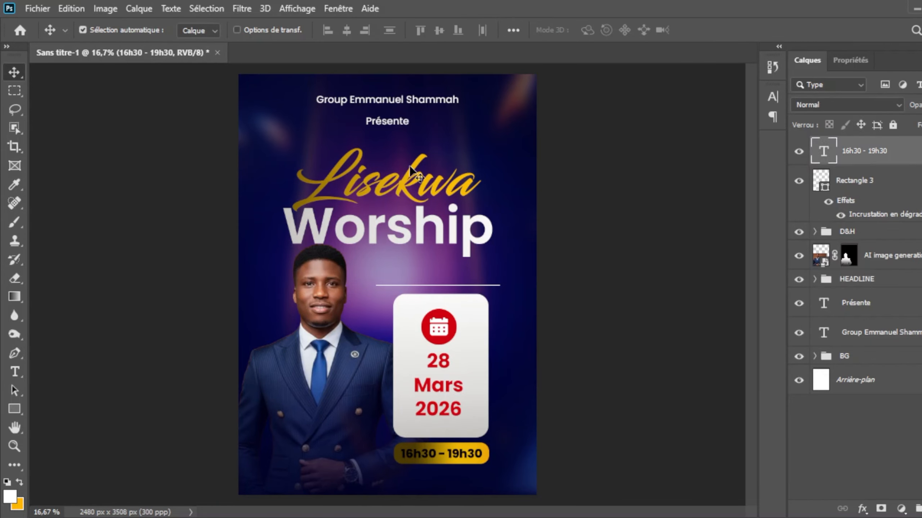
left_click(14, 409)
left_click(82, 440)
left_click_drag(271, 444, 291, 464)
left_click(807, 60)
key("v")
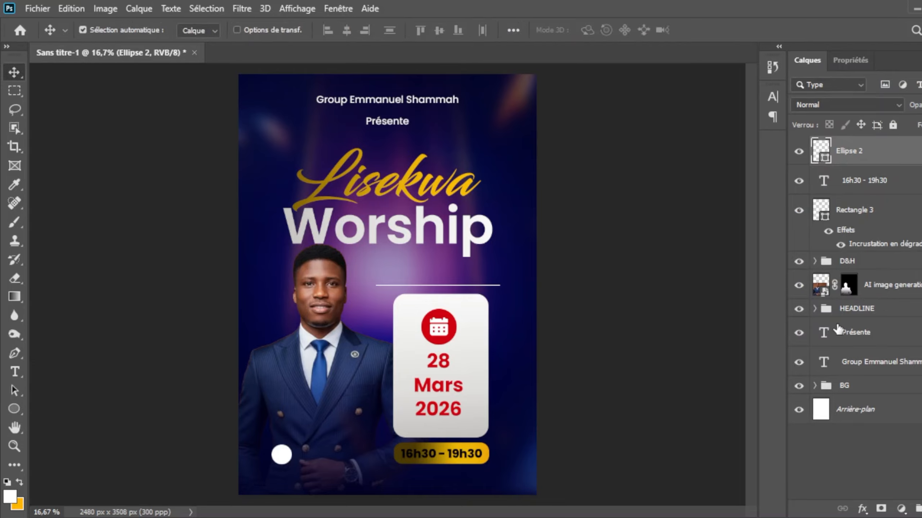
Step: Copy the gold bar's gradient overlay onto the small circle
left_click(844, 217)
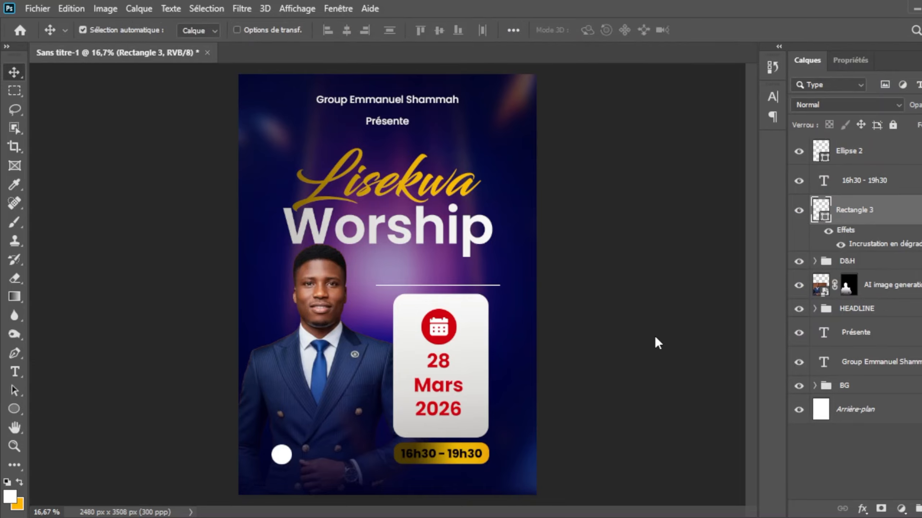
left_click(842, 160)
key("ctrl+alt+v")
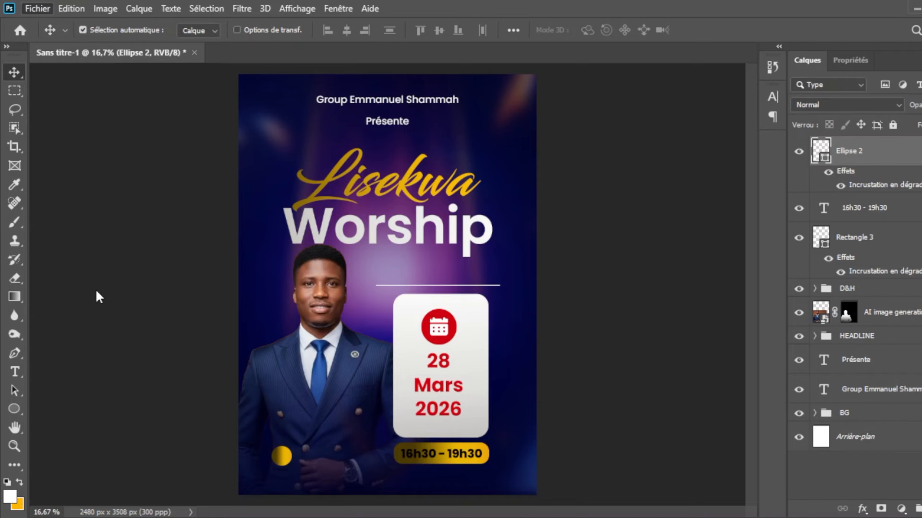
Step: Place the location pin icon inside the small gold circle and shift both slightly to the left
left_click_drag(387, 288, 289, 450)
key("Return")
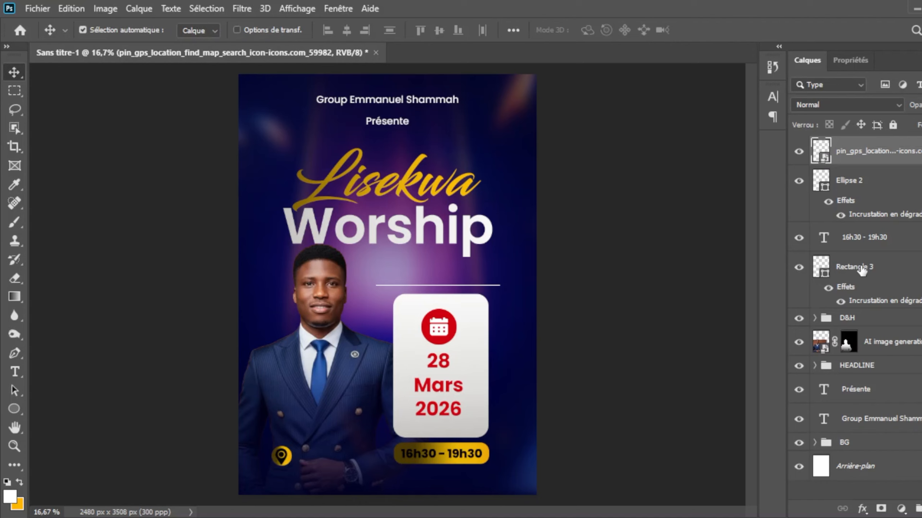
left_click(857, 185, "ctrl")
key("shift+Left")
key("shift+Left")
key("shift+Left")
key("shift+Left")
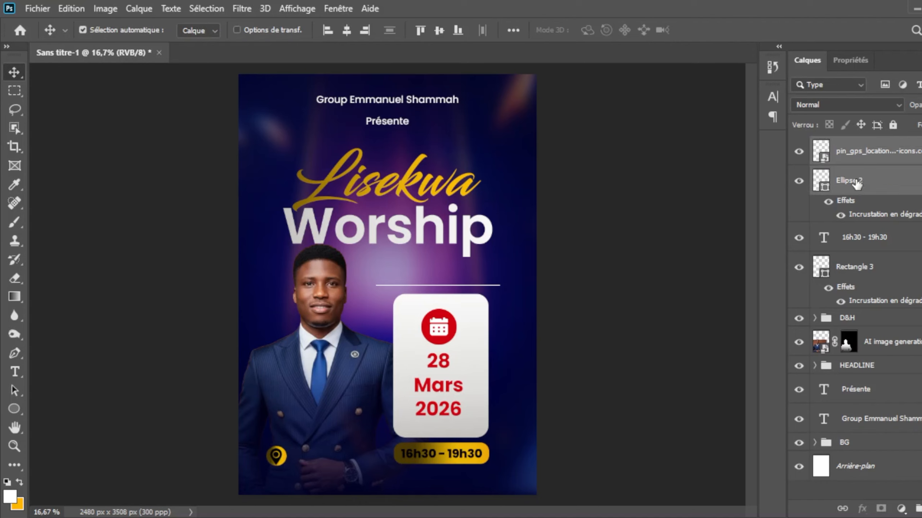
left_click(869, 152)
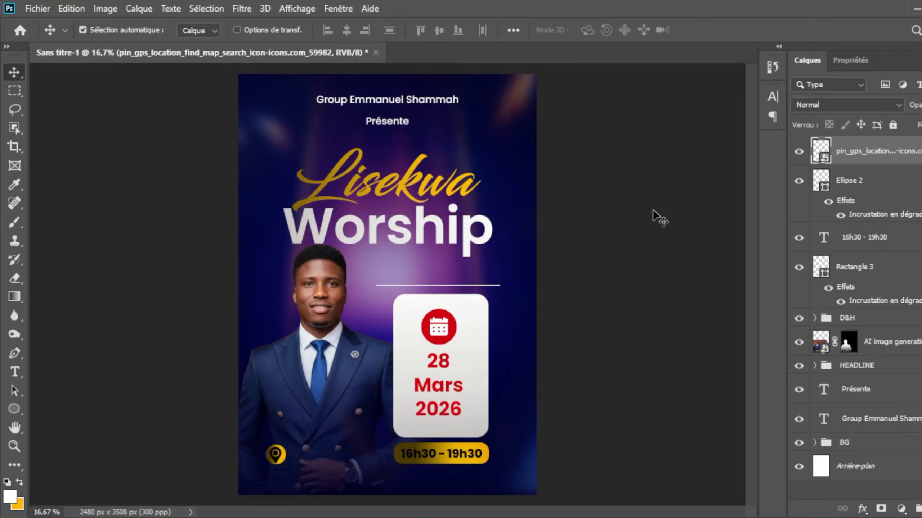
Step: Add the event's two-line venue address as a new text layer over the lower part of the portrait
key("t")
left_click(337, 423)
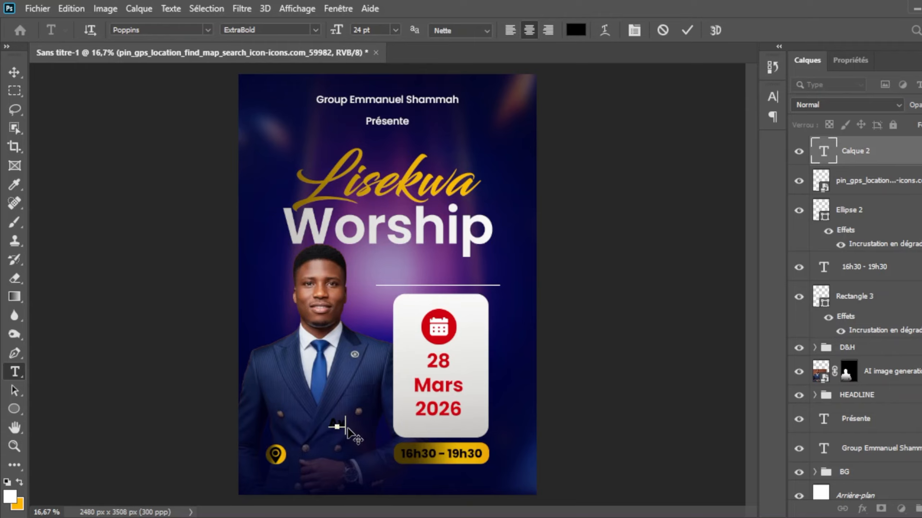
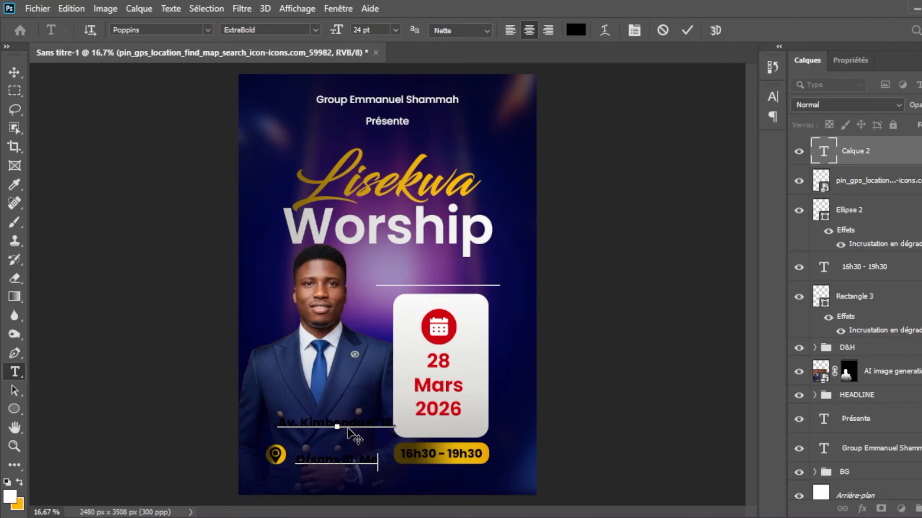
left_click(687, 31)
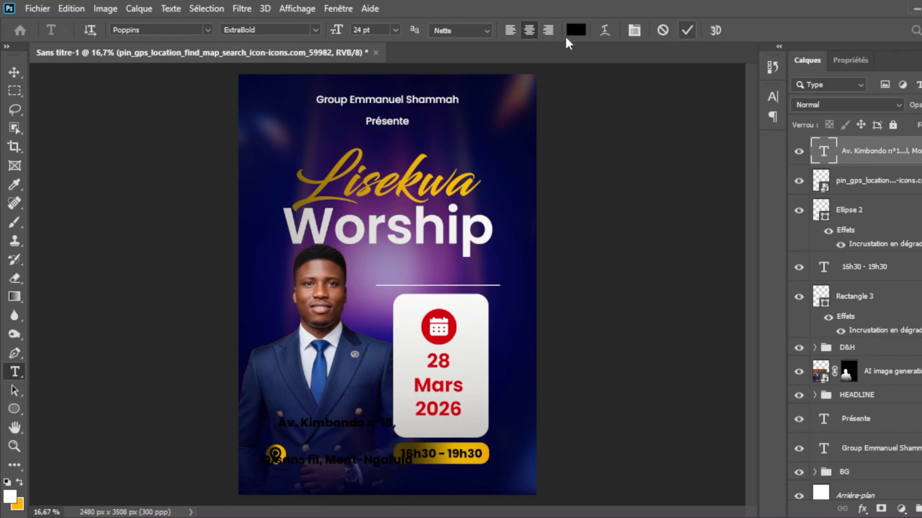
Step: Make the venue address white and left-aligned, with a lighter Poppins weight, smaller size and tighter line spacing
key("i")
key("t")
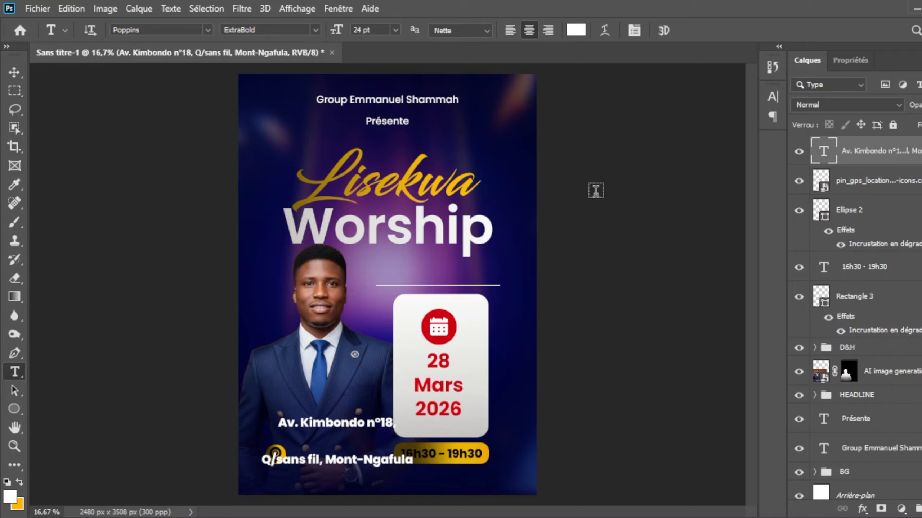
left_click(510, 30)
left_click(732, 202)
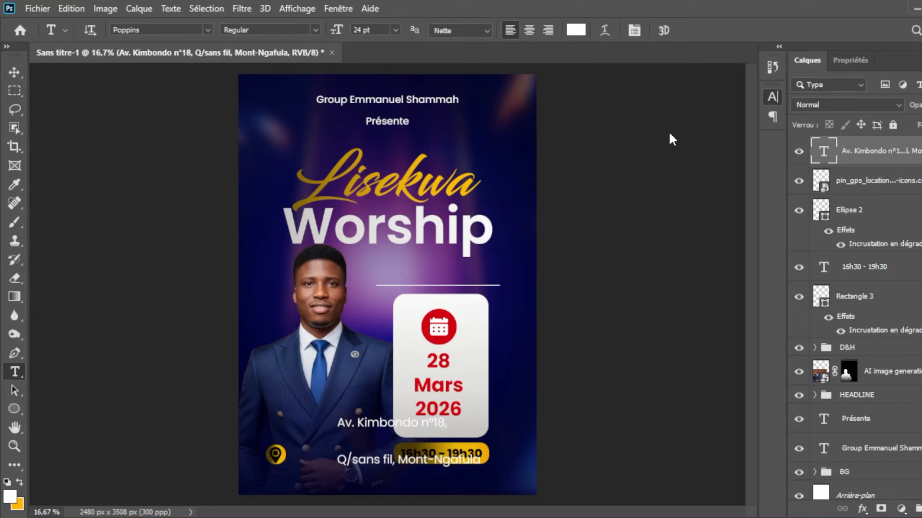
left_click(655, 249)
left_click(745, 119)
left_click(729, 266)
key("v")
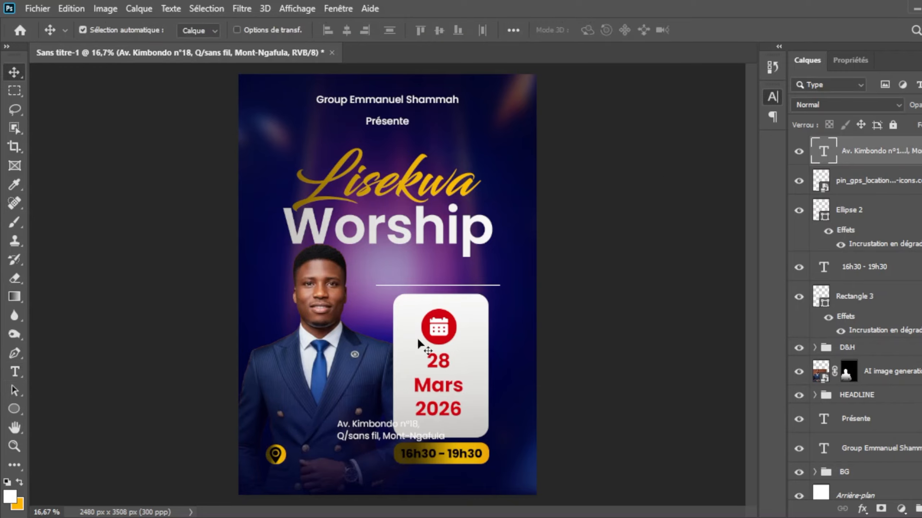
Step: Move the venue address beside the location pin and slightly narrow its text to fit before the time bar
left_click_drag(369, 424, 319, 447)
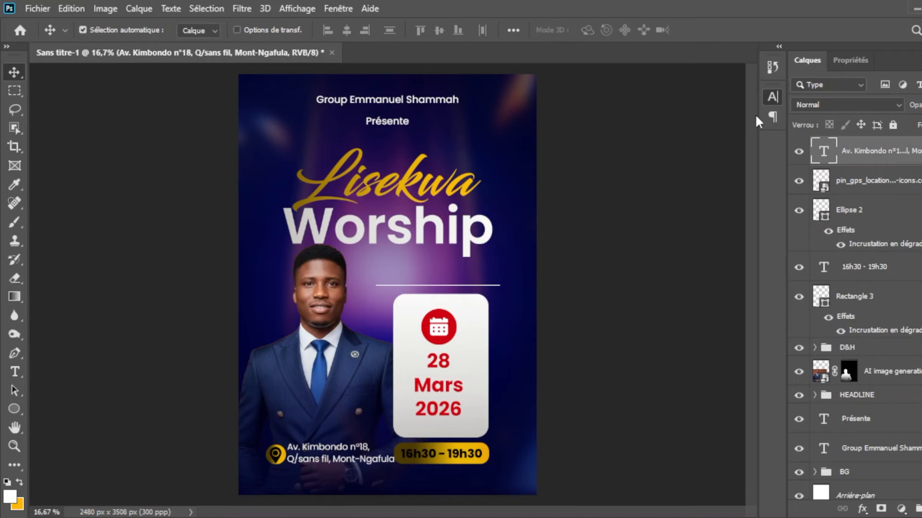
key("Down")
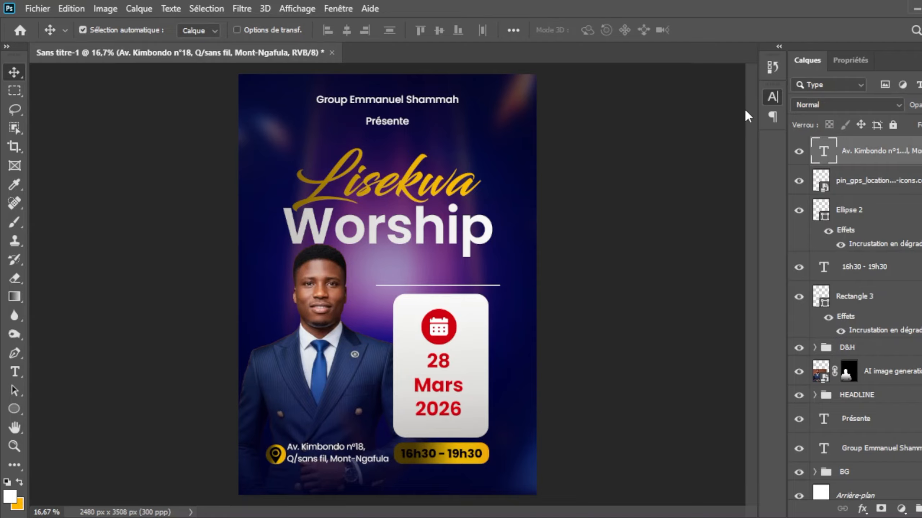
left_click(728, 232)
left_click(729, 88)
key("shift+Right")
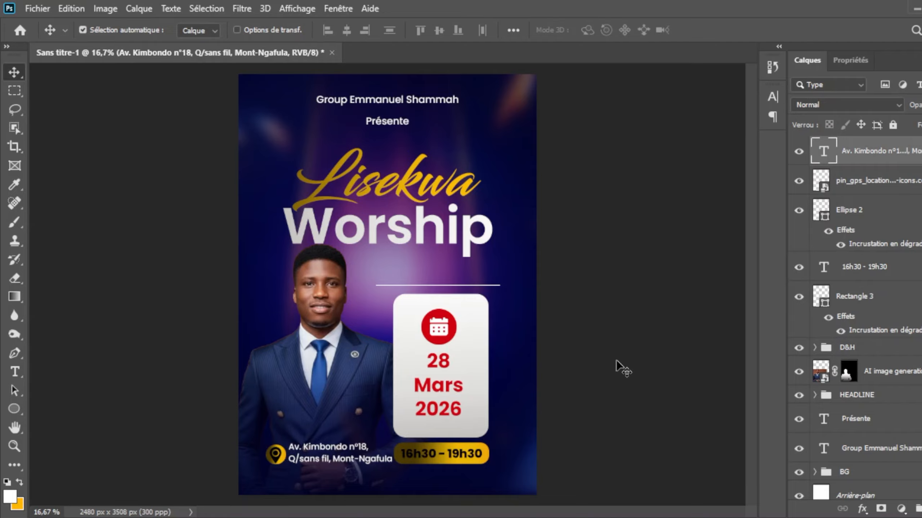
Step: Shift the portrait slightly down and right, and move the D&H group, gold time bar and its text slightly right together
left_click_drag(316, 297, 325, 304)
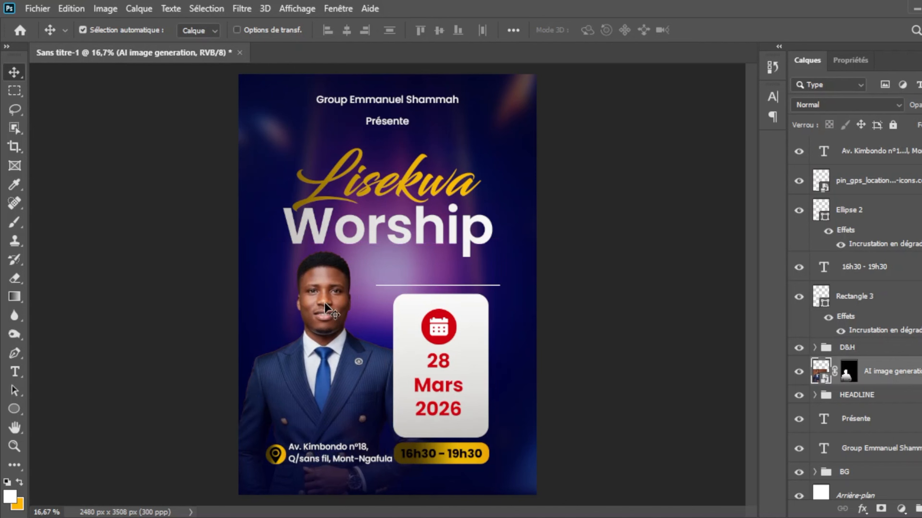
left_click(877, 300)
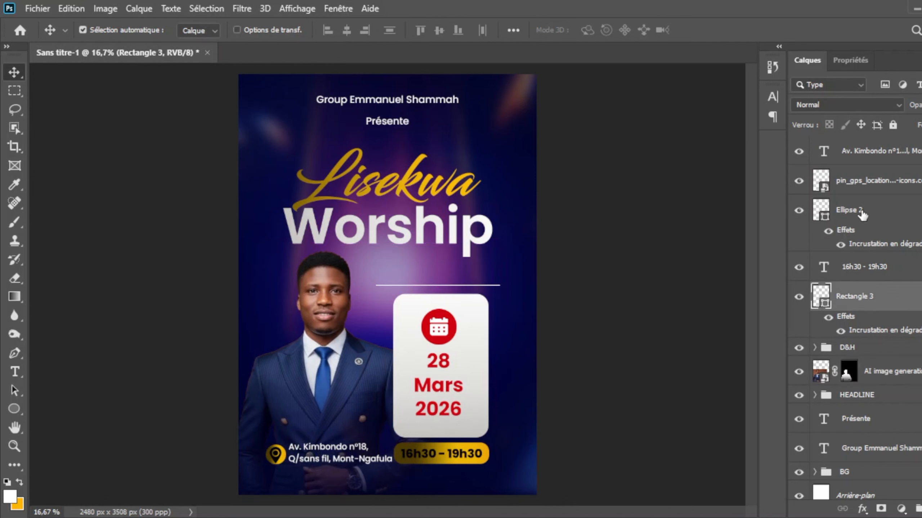
left_click(863, 276, "ctrl")
left_click(867, 349, "ctrl")
key("ctrl+t")
left_click_drag(451, 343, 461, 344)
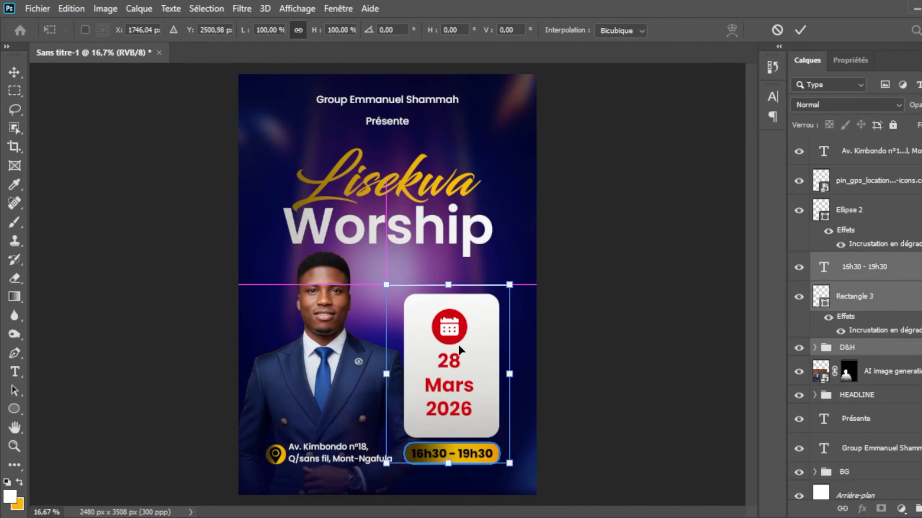
key("Return")
Step: Nudge the address, pin icon and gold circle right and up, and shift the portrait slightly right and up
left_click(862, 210)
left_click(860, 152, "ctrl")
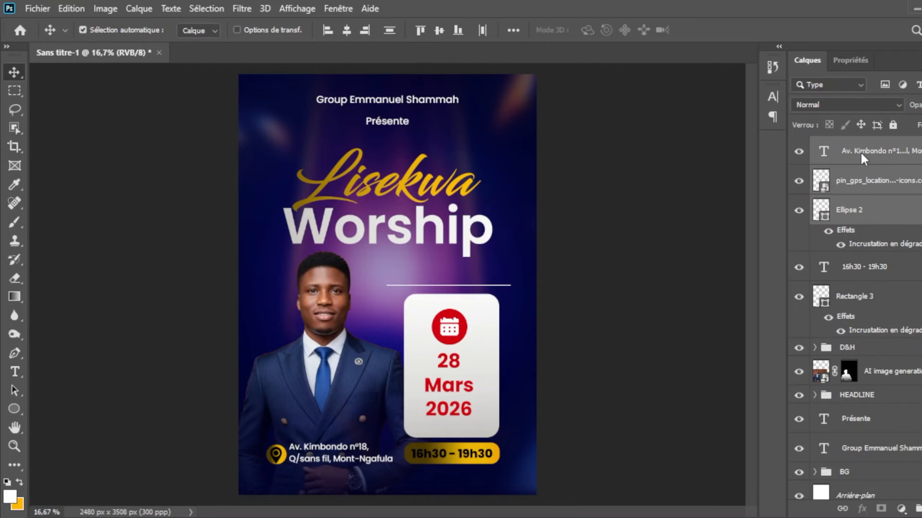
key("shift+Right")
key("shift+Right")
key("shift+Right")
key("shift+Up")
left_click_drag(323, 293, 329, 289)
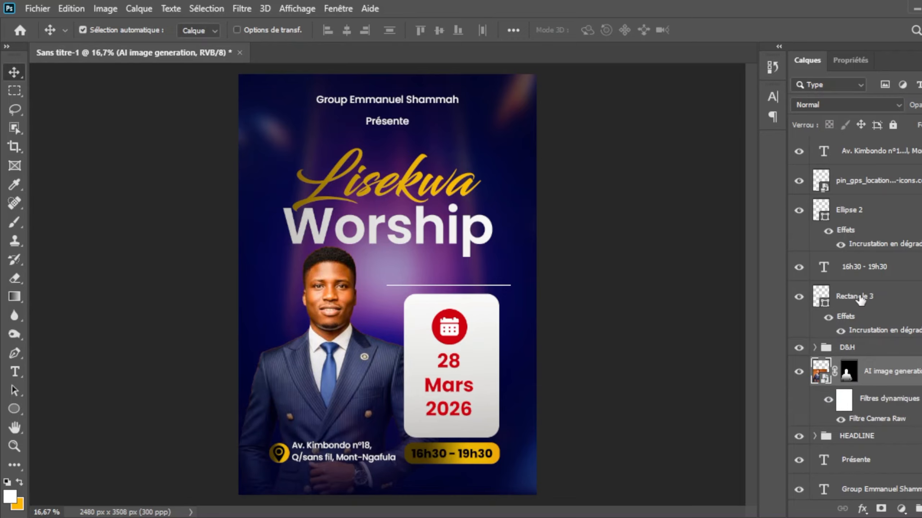
Step: On a new layer above the portrait, paint a soft golden spot with the 900 px brush beside the face's left edge
key("ctrl+shift+alt+n")
key("b")
key("x")
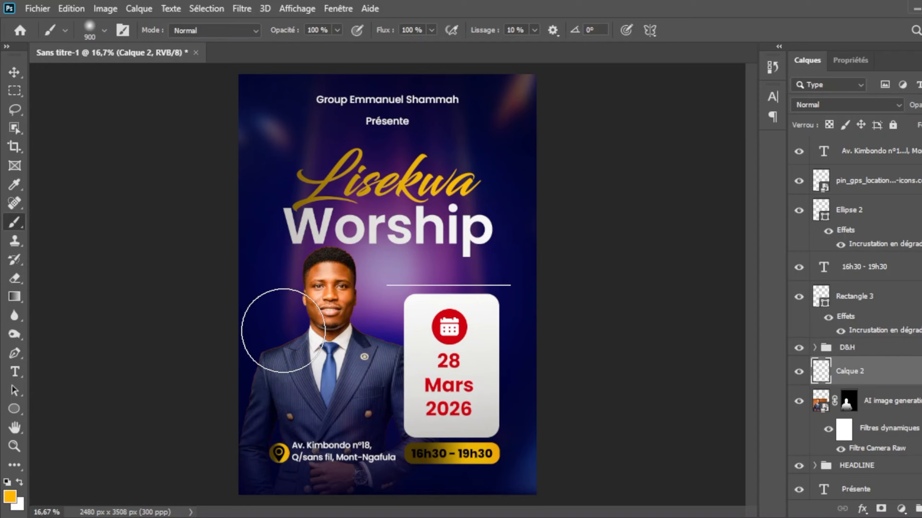
left_click(278, 310)
key("v")
left_click_drag(279, 319, 296, 320)
Step: Add a layer mask to the golden glow and paint black to hide its spill outside the portrait
left_click(881, 509)
key("b")
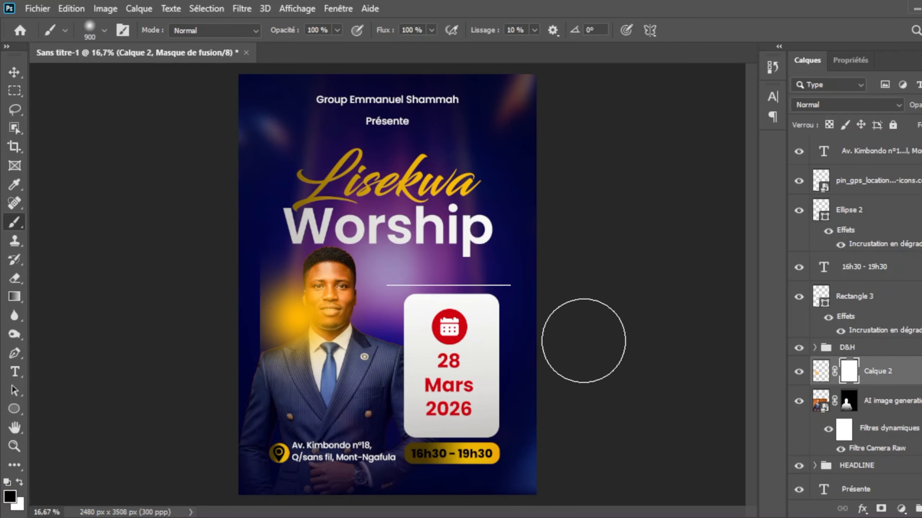
key("d")
mouse_move(234, 331)
left_mouse_down()
mouse_move(261, 255)
mouse_move(264, 283)
mouse_move(354, 298)
left_mouse_up()
Step: Duplicate the golden glow, reposition the copy on the face's right side and mask out its spill beyond the portrait
key("v")
key("ctrl+j")
key("ctrl+t")
key("Return")
left_click(847, 374)
key("b")
mouse_move(400, 276)
left_mouse_down()
mouse_move(407, 307)
mouse_move(422, 295)
left_mouse_up()
key("v")
Step: On a new layer beneath the portrait, paint a soft white spot behind the head and set its blend mode to Incrustation
left_click(895, 441)
scroll(892, 438, "down", 2)
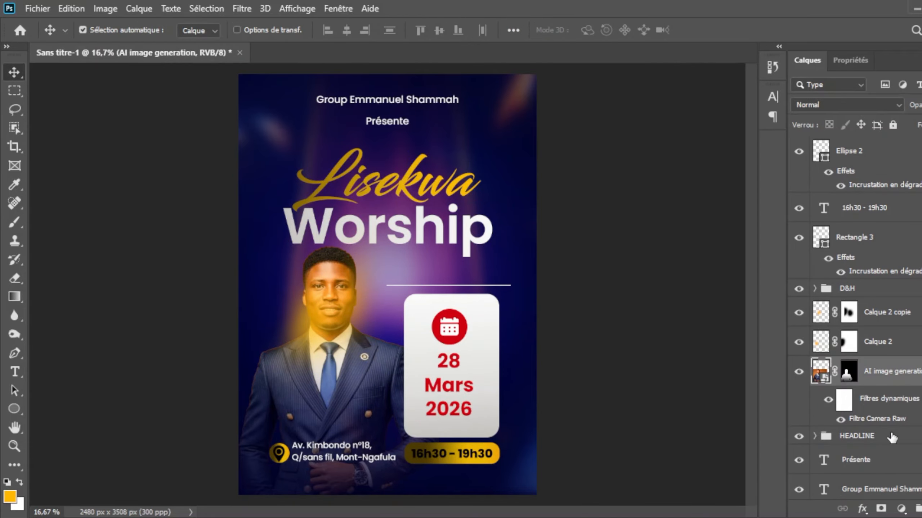
left_click(890, 436)
key("ctrl+alt+shift+n")
key("b")
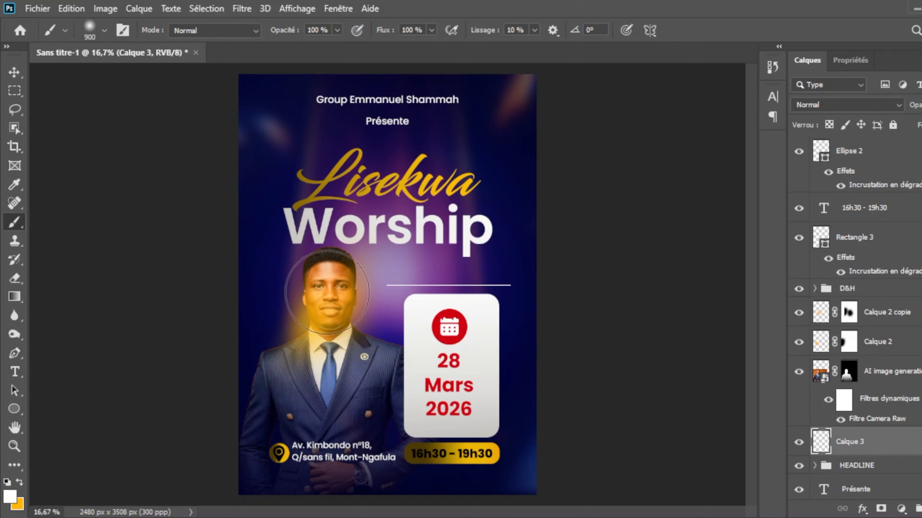
left_click(326, 290)
key("v")
left_click(815, 105)
left_click(813, 282)
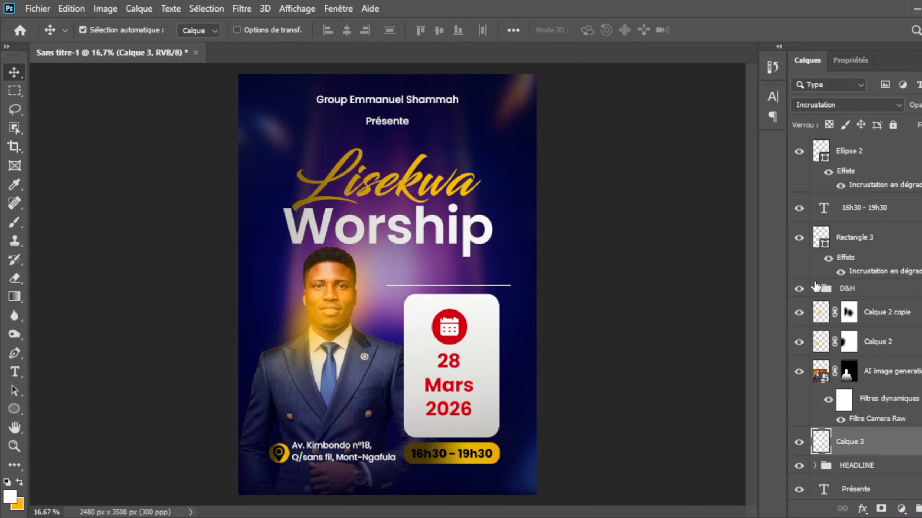
Step: Enlarge the white glow to about 146%, move it up and left behind the head, and duplicate the layer twice
key("ctrl+t")
left_click_drag(326, 205, 327, 125)
left_click_drag(354, 260, 319, 271)
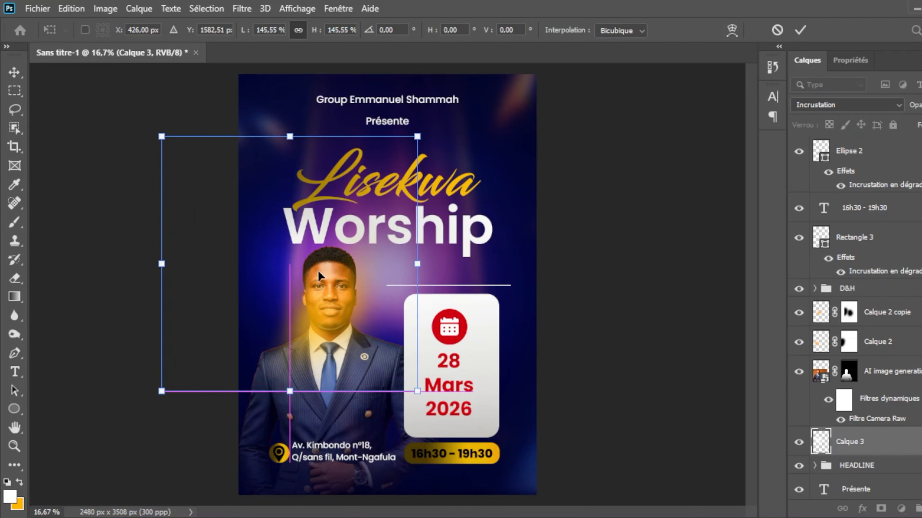
key("Return")
key("ctrl+j")
key("ctrl+j")
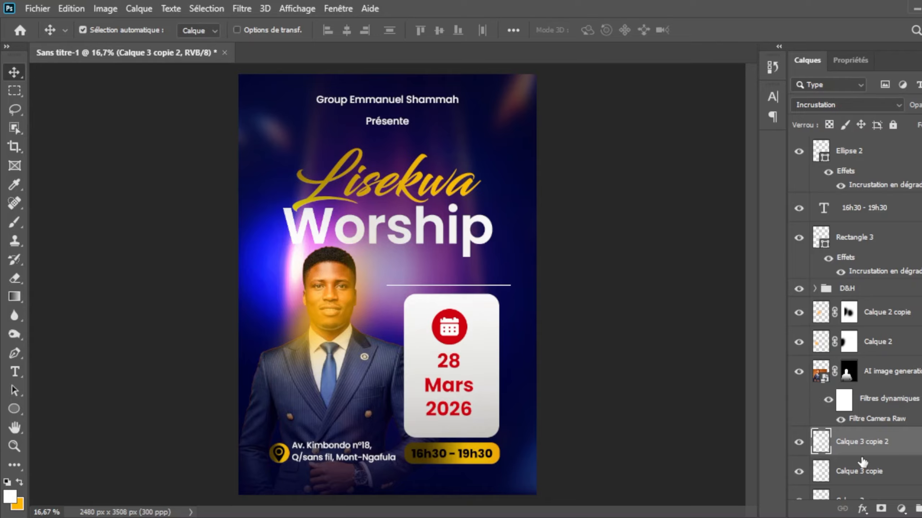
Step: Move the three white glow layers together slightly right and down behind the portrait
scroll(862, 463, "down", 3)
left_click(862, 383, "shift")
key("ctrl+t")
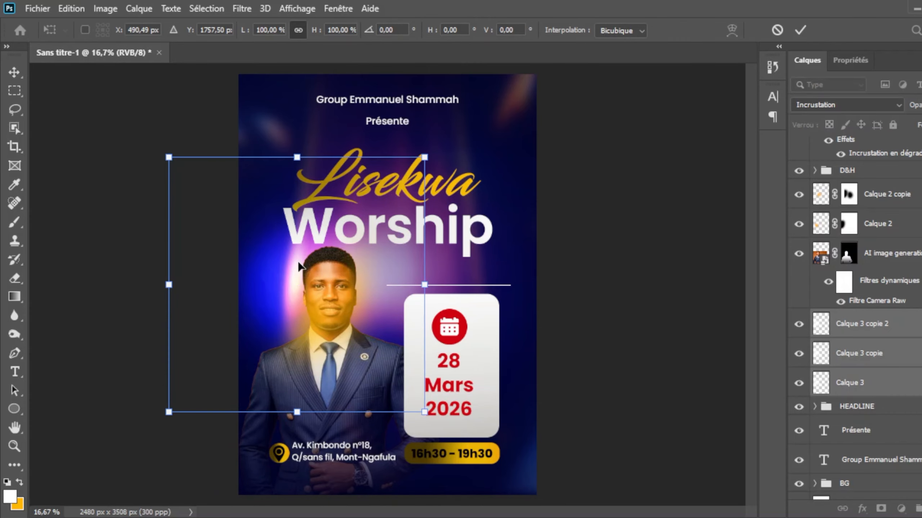
key("Return")
Step: Paint black on the Calque 2 glow's mask over the left side of the face with a 149 px soft brush
left_click(848, 223)
key("b")
key("d")
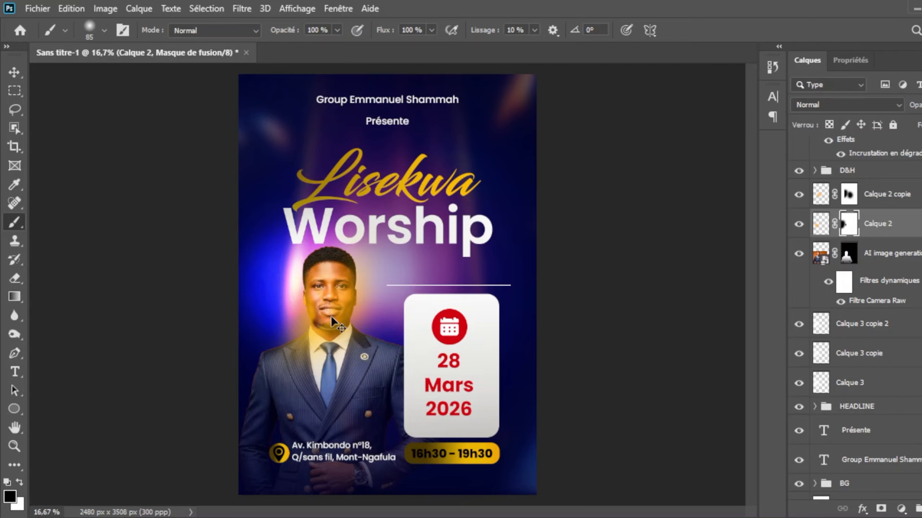
left_click(104, 34)
left_click_drag(126, 62, 132, 61)
left_click(564, 142)
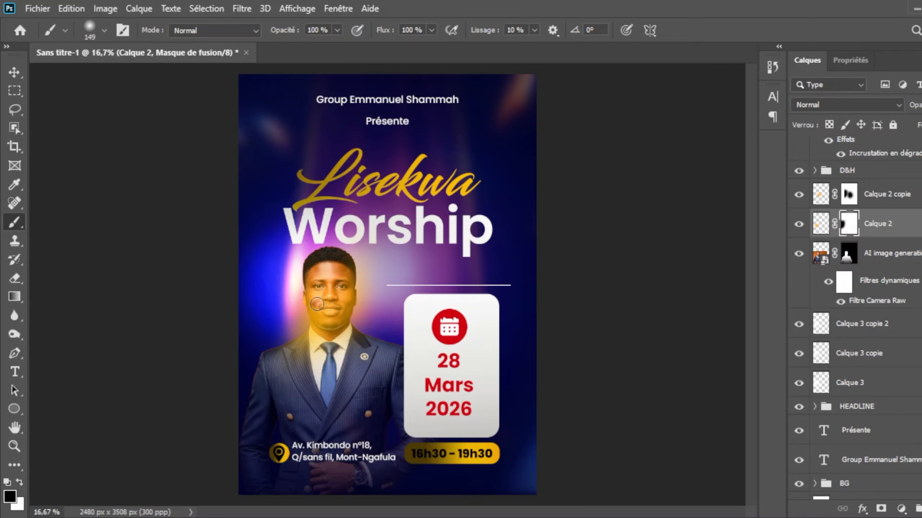
left_click_drag(317, 304, 321, 319)
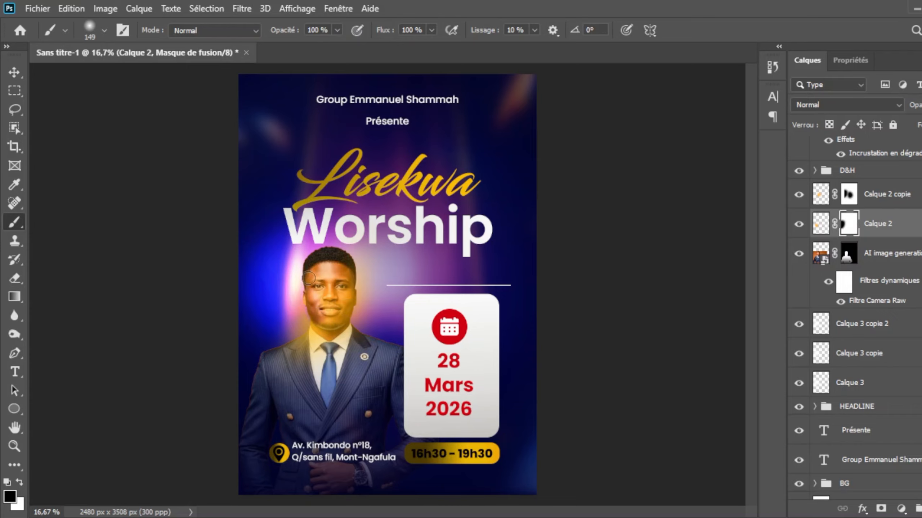
Step: Shift the Calque 2 golden glow slightly to the right on the portrait
key("v")
key("ctrl+t")
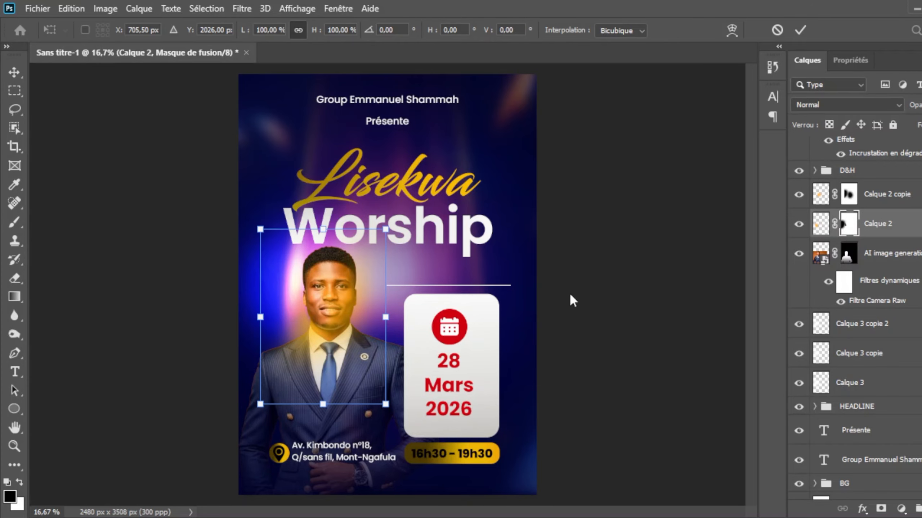
left_click_drag(325, 335, 331, 333)
key("Return")
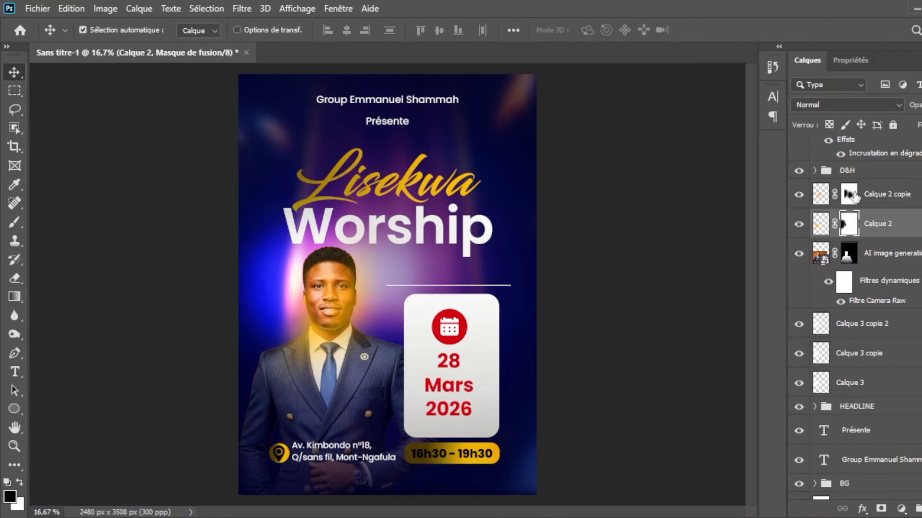
Step: Paint black on the Calque 2 copie mask over the face and on the Calque 2 mask over the jacket's chest
left_click(849, 195)
key("b")
left_click_drag(338, 281, 334, 301)
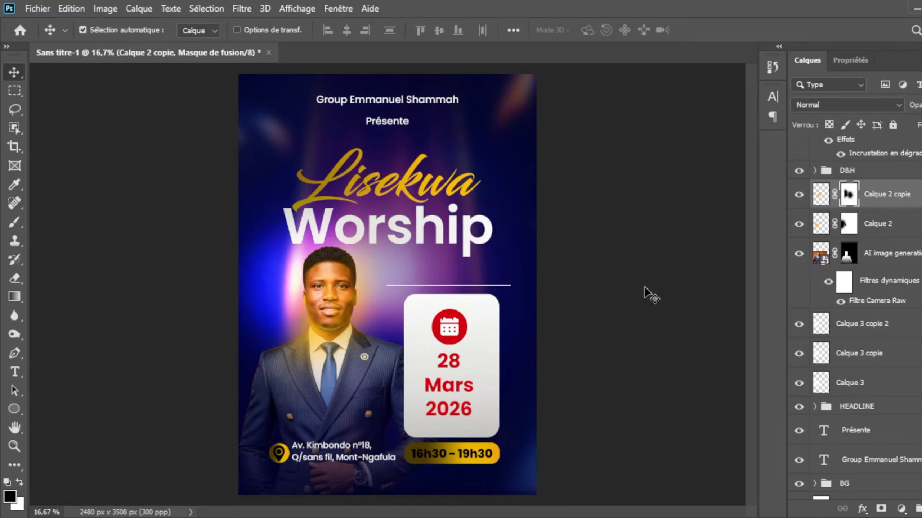
left_click(848, 223)
mouse_move(353, 345)
left_mouse_down()
mouse_move(327, 338)
mouse_move(320, 359)
mouse_move(316, 338)
mouse_move(388, 382)
left_mouse_up()
key("v")
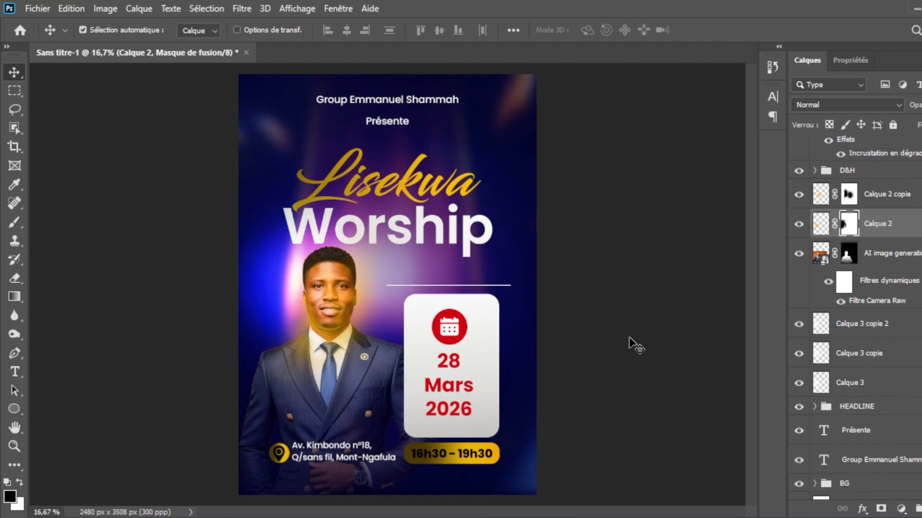
Step: Select the venue address text layer
scroll(844, 220, "up", 5)
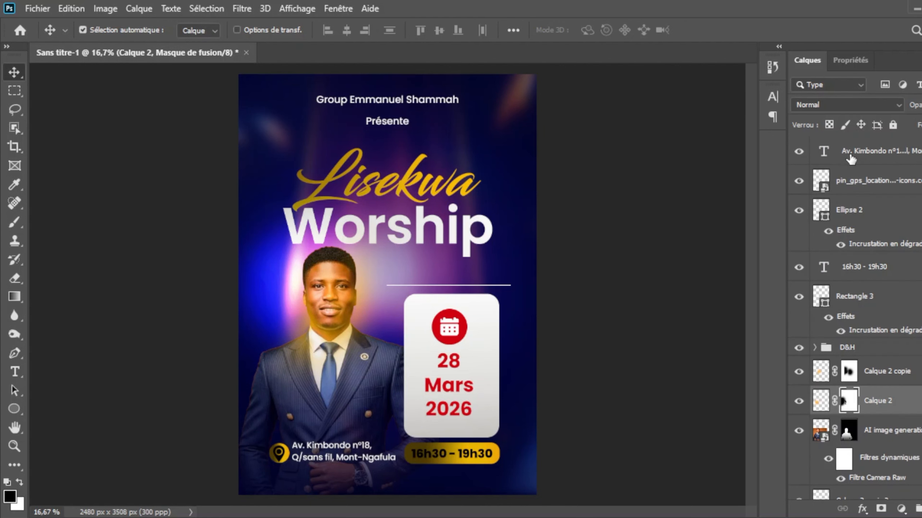
left_click(849, 152)
key("ctrl+plus")
key("ctrl+minus")
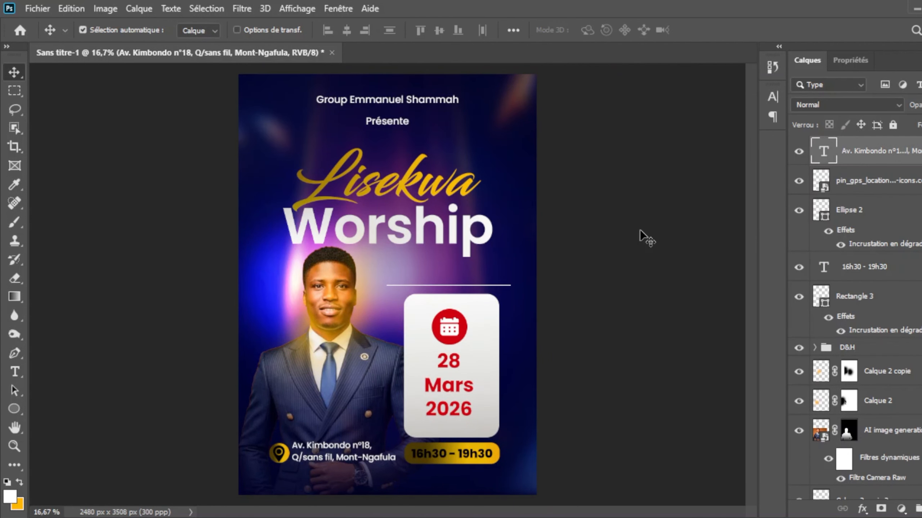